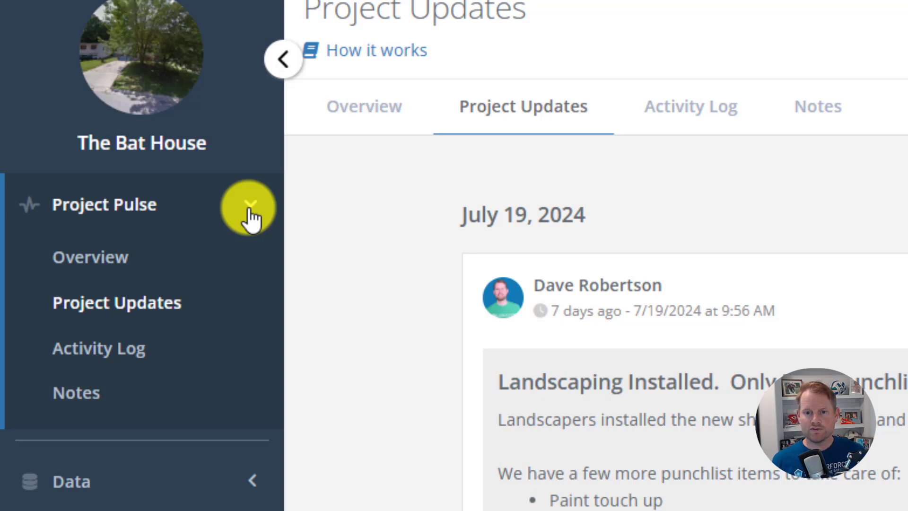
# Go from The Bat House overview dashboard to its Activity Log and review the recent entries.
pyautogui.click(142, 262)
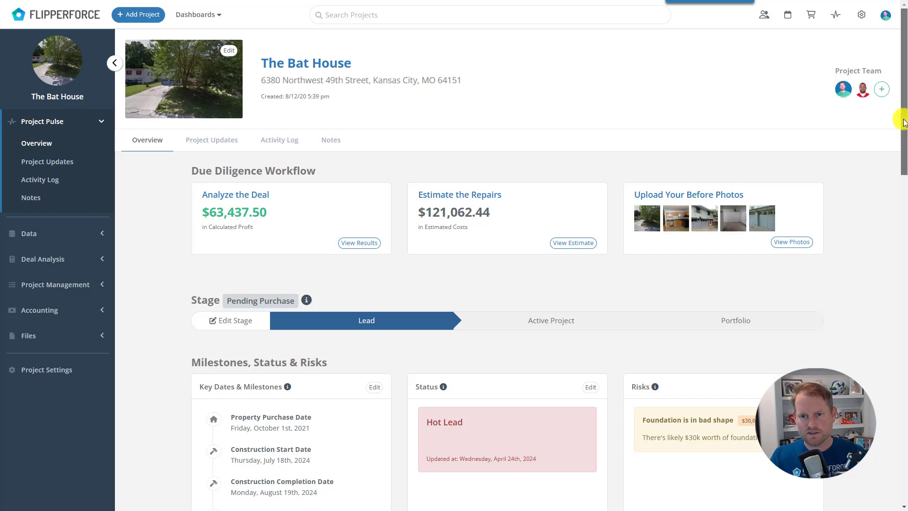
pyautogui.moveTo(904, 122); pyautogui.dragTo(766, 112)
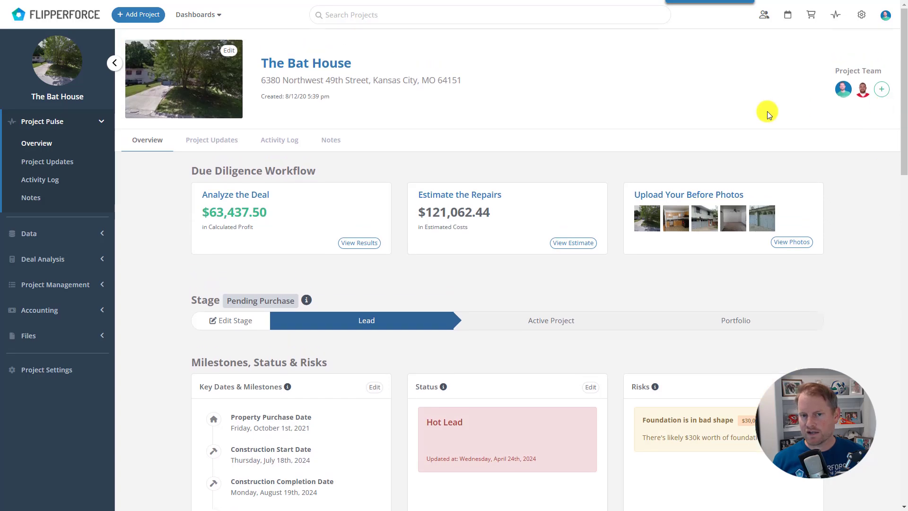
pyautogui.click(60, 182)
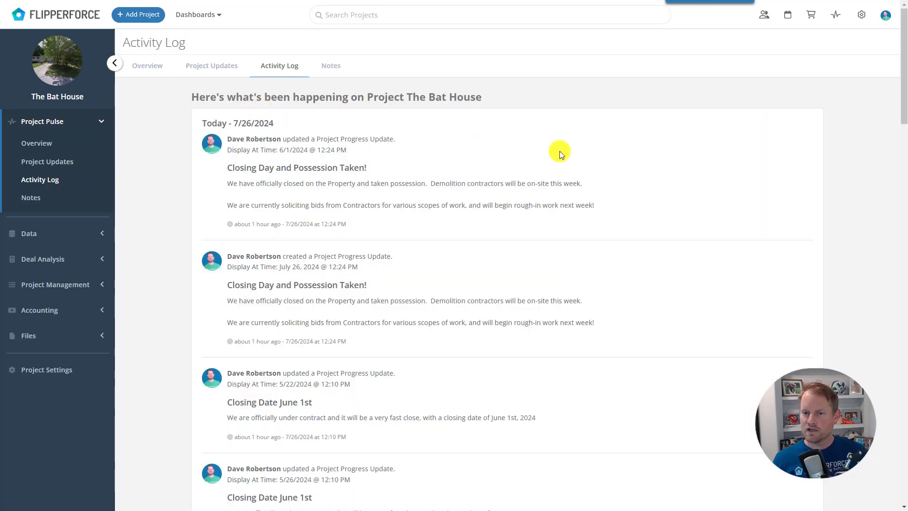
pyautogui.scroll(-10, 612, 139)
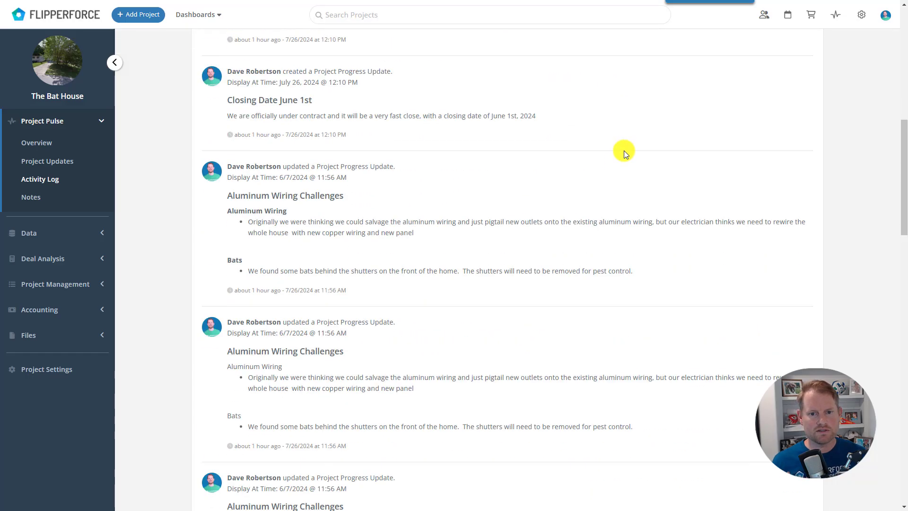
pyautogui.scroll(-12, 623, 150)
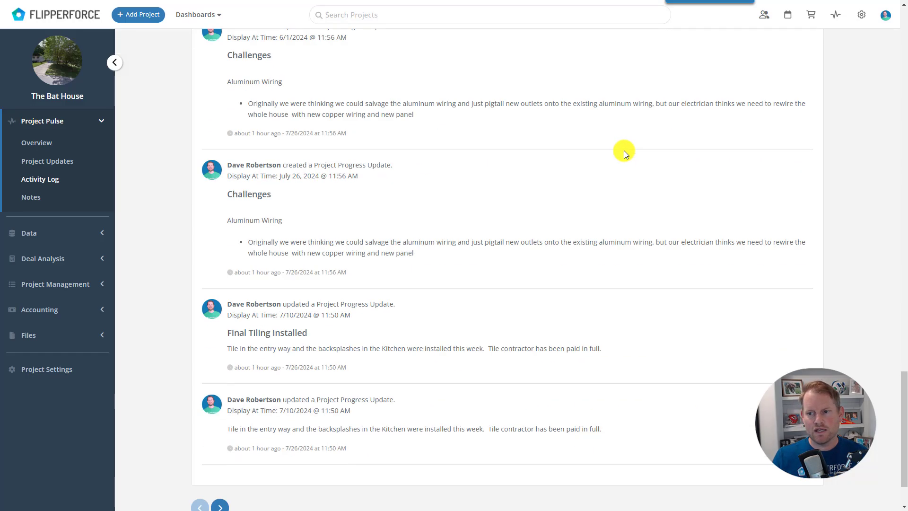
pyautogui.scroll(20, 623, 151)
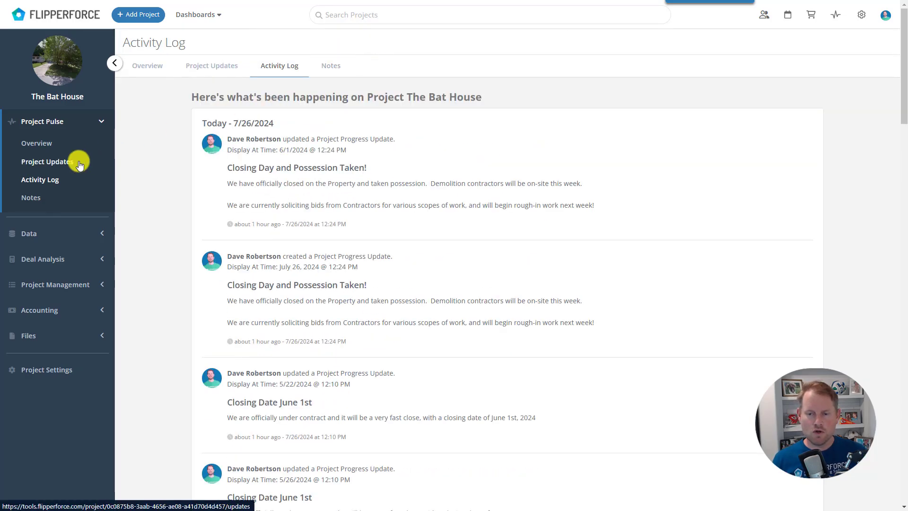
# Go back to the Project Updates timeline, topped by the July 19 landscaping update.
pyautogui.click(79, 163)
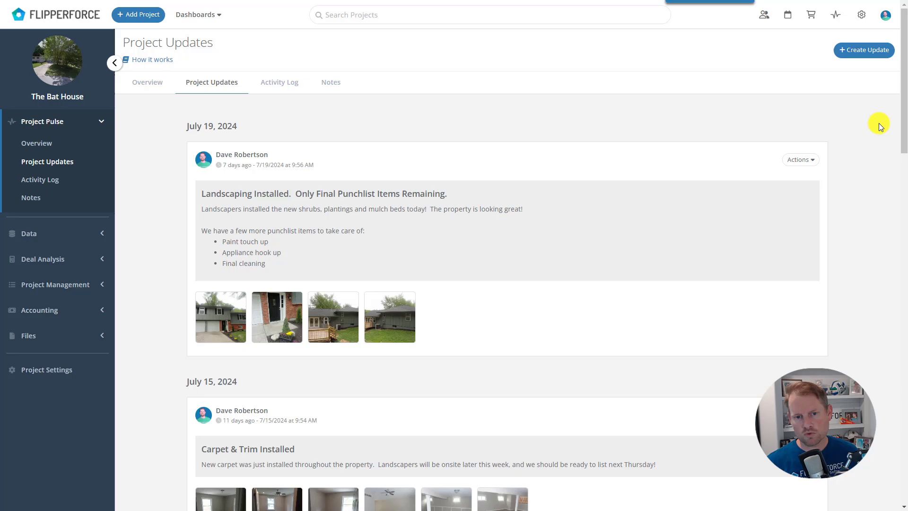
# Scroll to the timeline's end to reach the May 17, 2024 Initial Walkthrough update.
pyautogui.moveTo(899, 84); pyautogui.dragTo(888, 445)
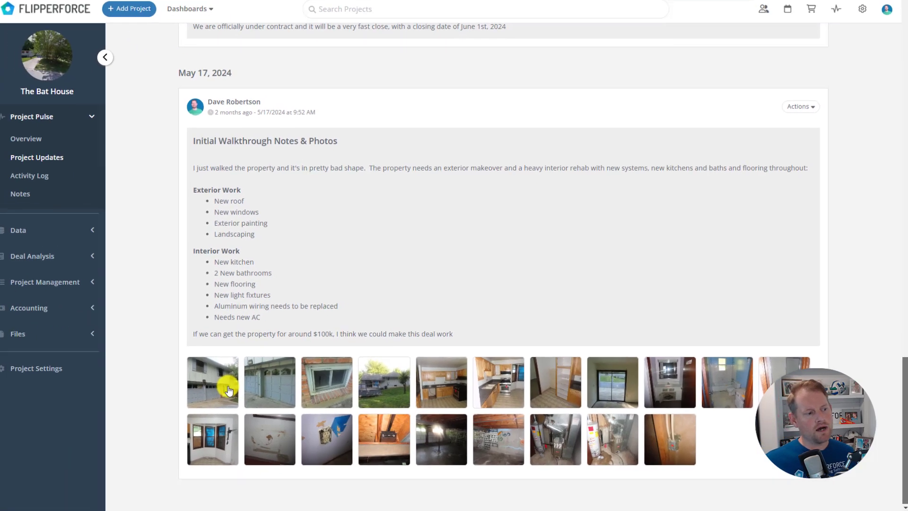
pyautogui.click(228, 389)
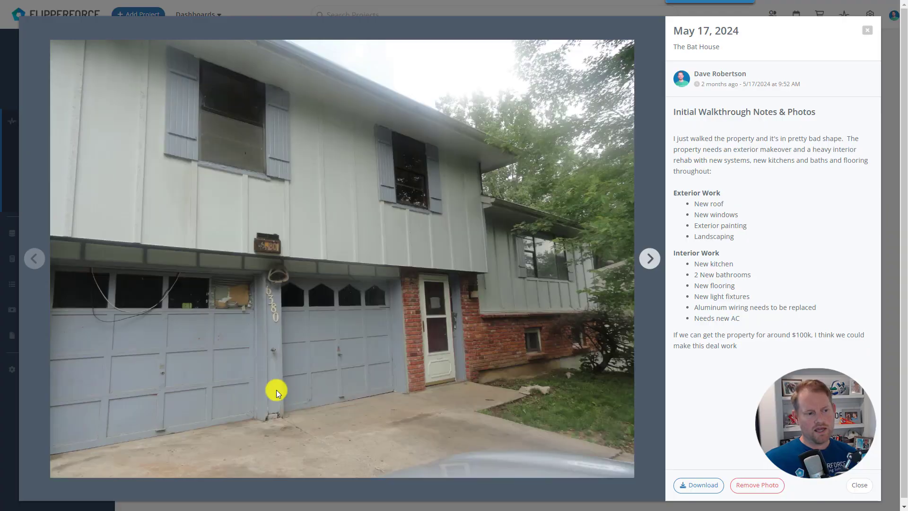
pyautogui.click(647, 263)
pyautogui.click(647, 265)
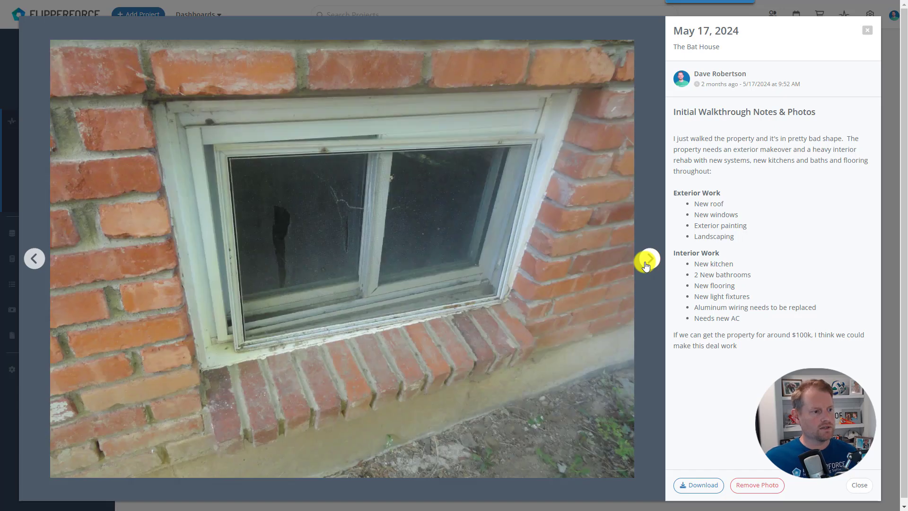
pyautogui.click(646, 266)
pyautogui.click(646, 266)
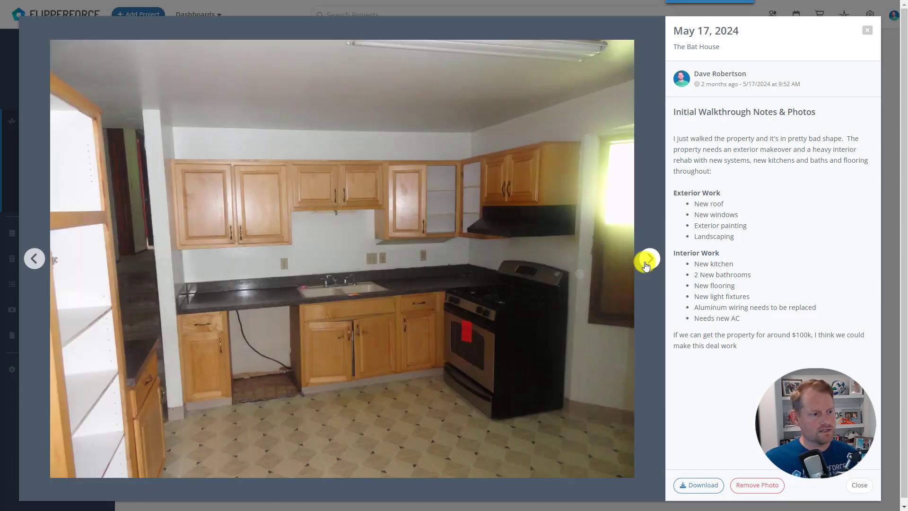
pyautogui.click(646, 266)
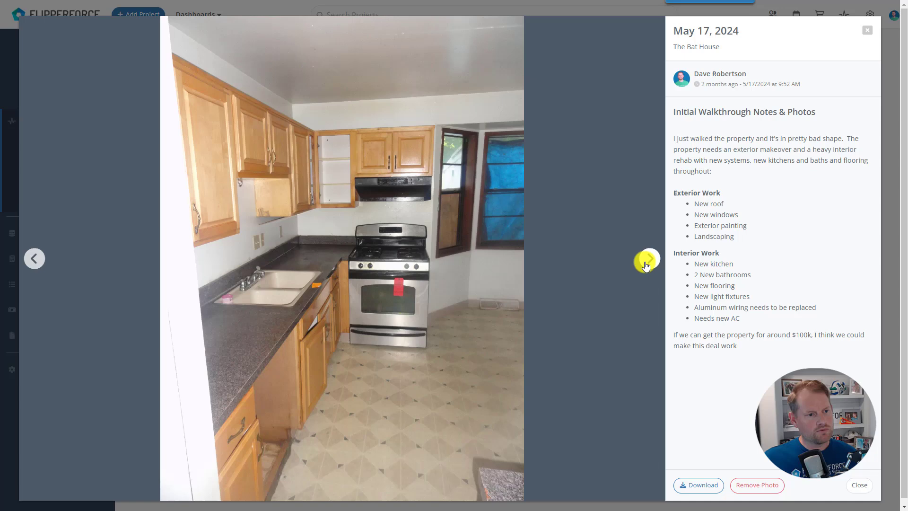
pyautogui.click(649, 259)
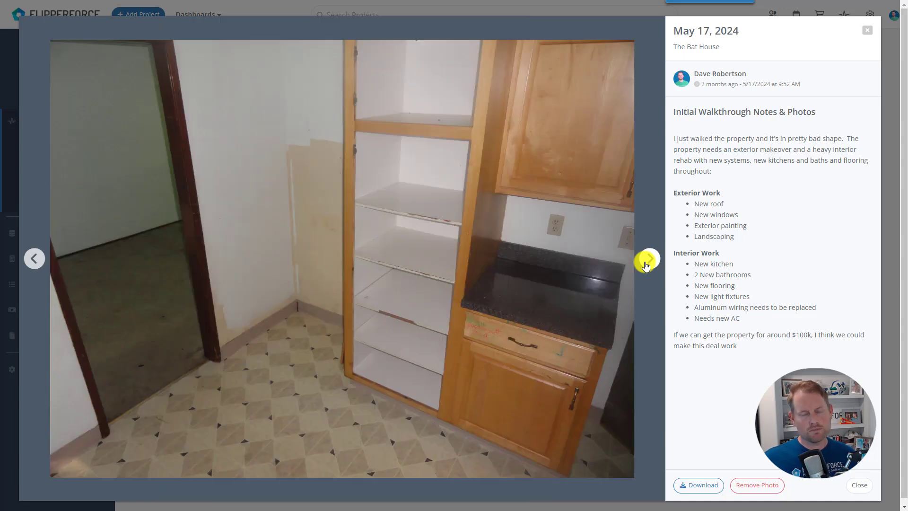
pyautogui.click(649, 259)
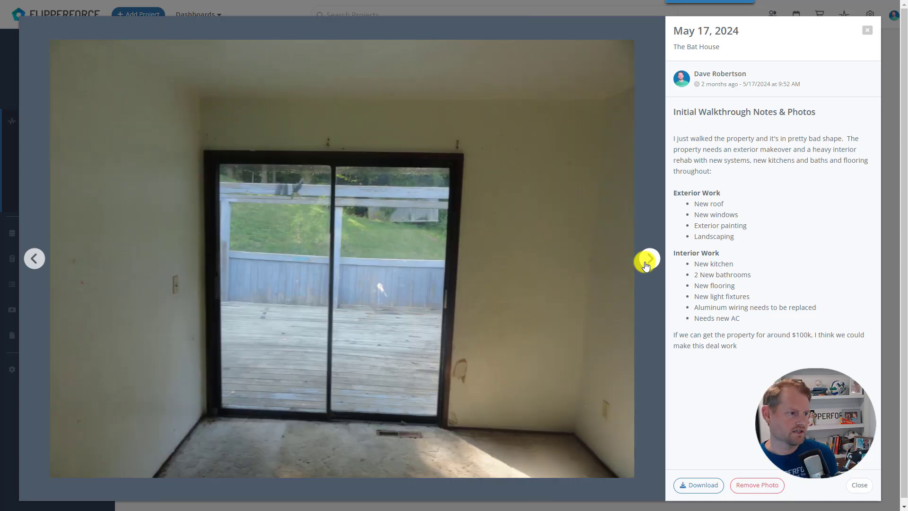
pyautogui.click(647, 261)
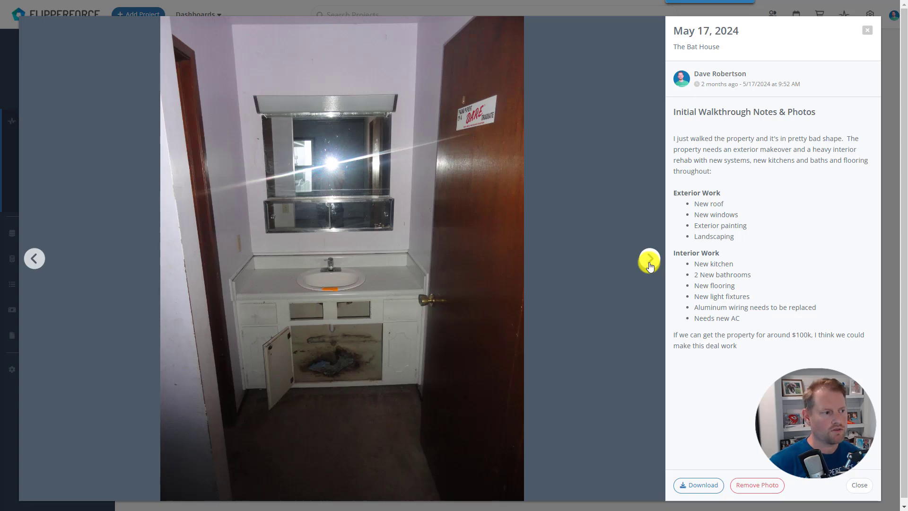
pyautogui.click(649, 265)
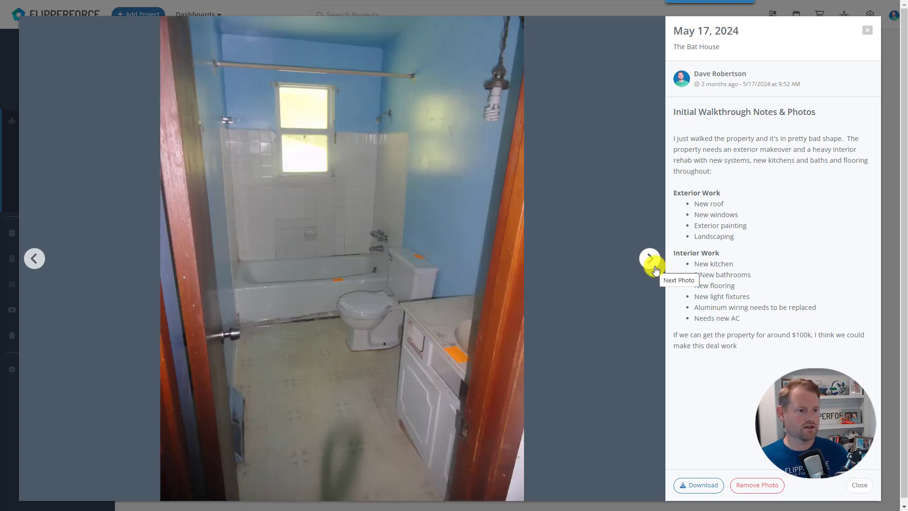
pyautogui.click(650, 260)
pyautogui.click(867, 31)
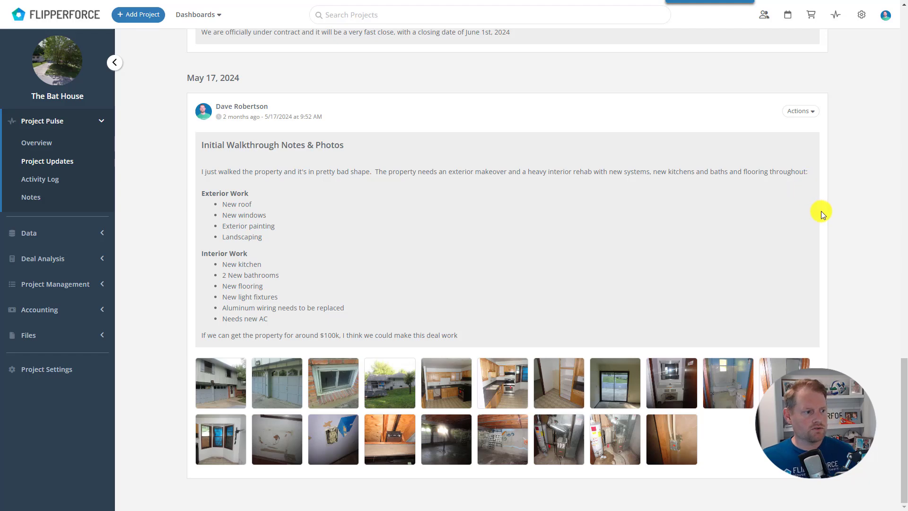
pyautogui.moveTo(901, 381); pyautogui.dragTo(900, 318)
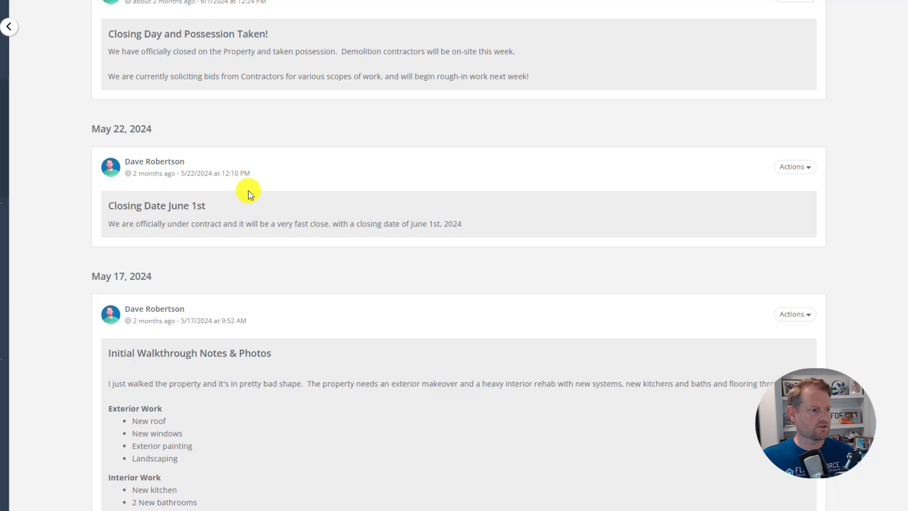
pyautogui.moveTo(89, 130); pyautogui.dragTo(152, 129)
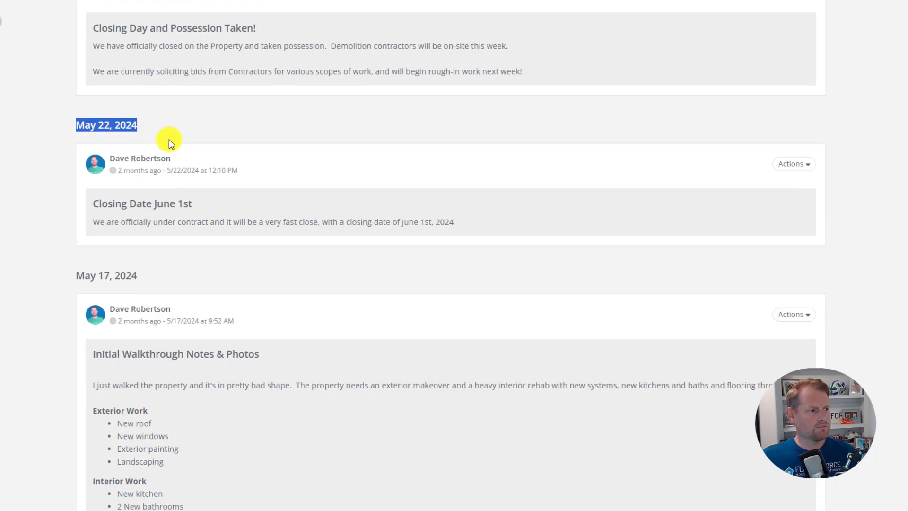
pyautogui.click(331, 192)
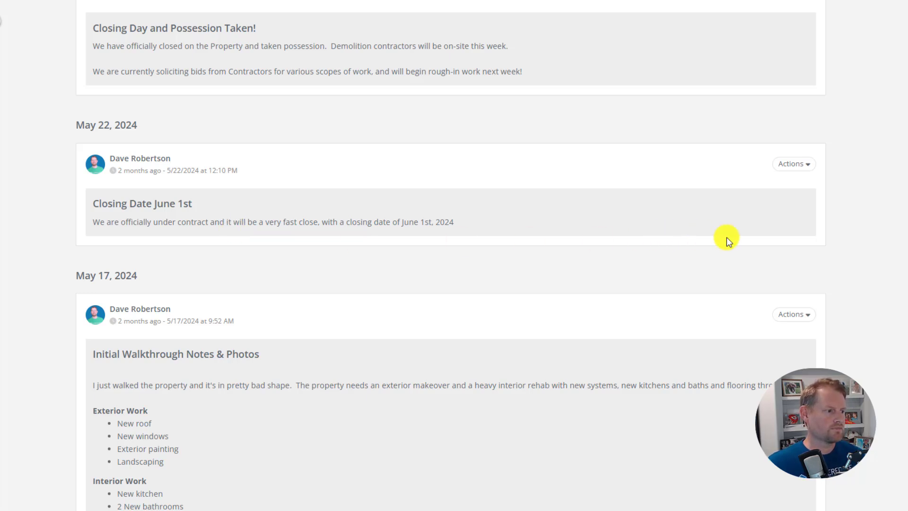
pyautogui.scroll(2, 900, 312)
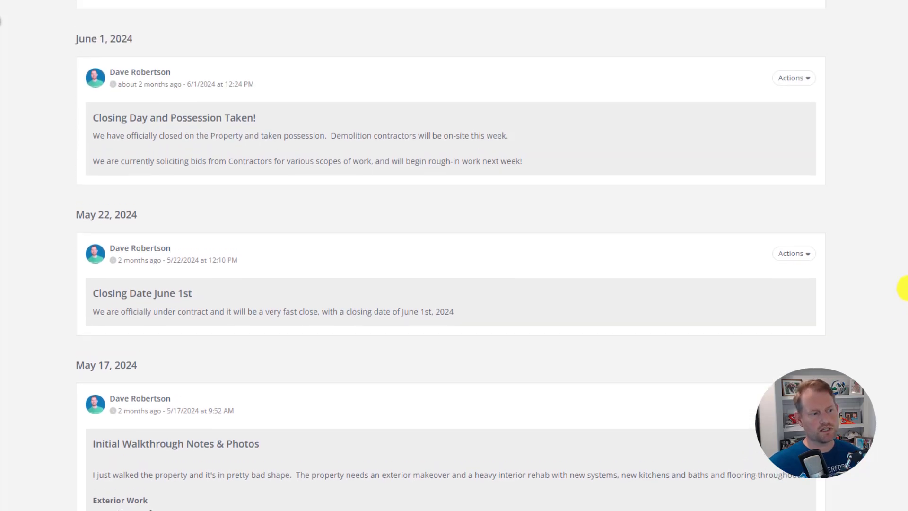
pyautogui.scroll(1, 900, 289)
pyautogui.moveTo(93, 139); pyautogui.dragTo(256, 138)
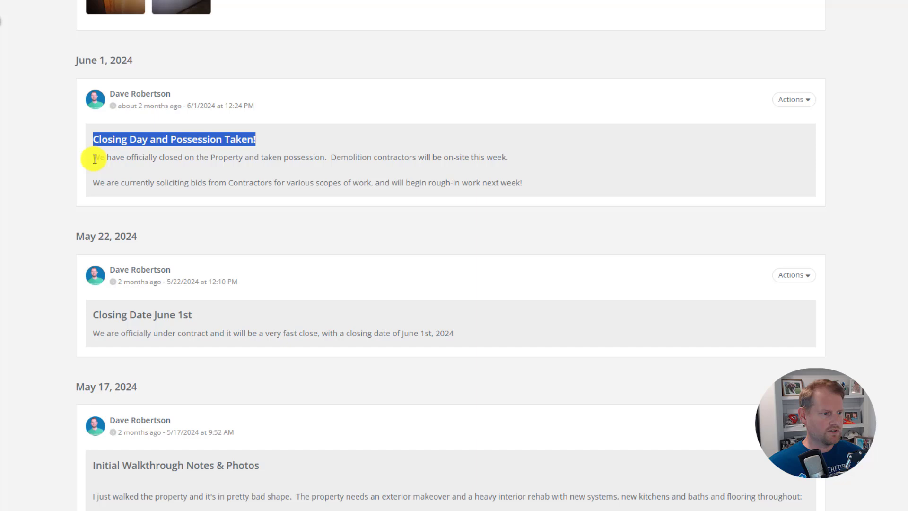
pyautogui.moveTo(95, 159); pyautogui.dragTo(532, 163)
pyautogui.click(534, 162)
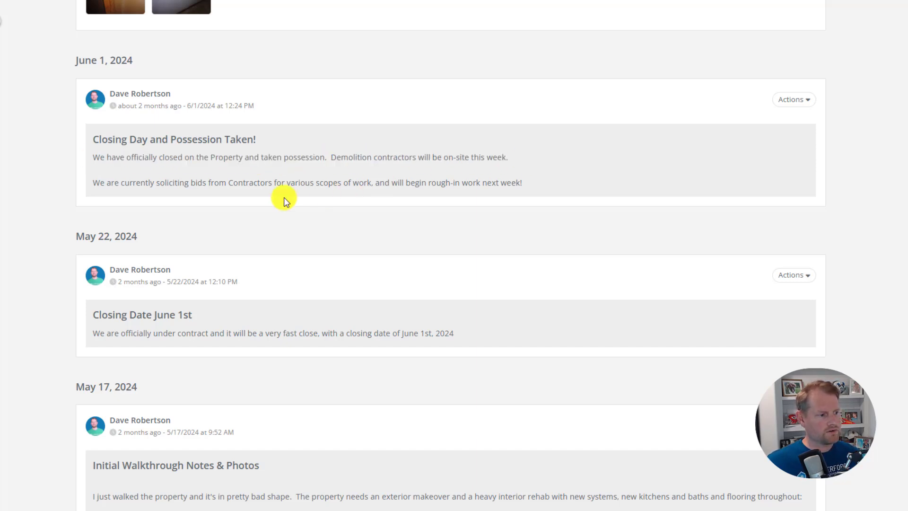
pyautogui.moveTo(92, 187); pyautogui.dragTo(547, 196)
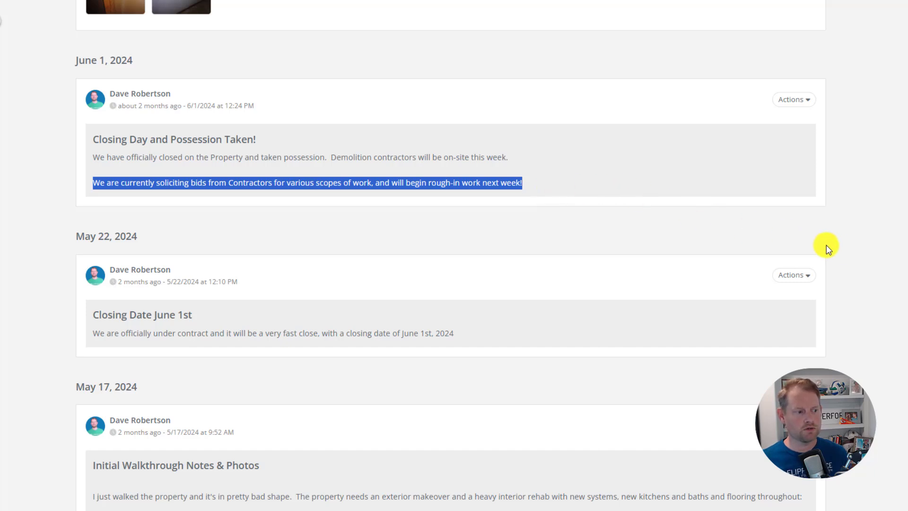
pyautogui.click(852, 265)
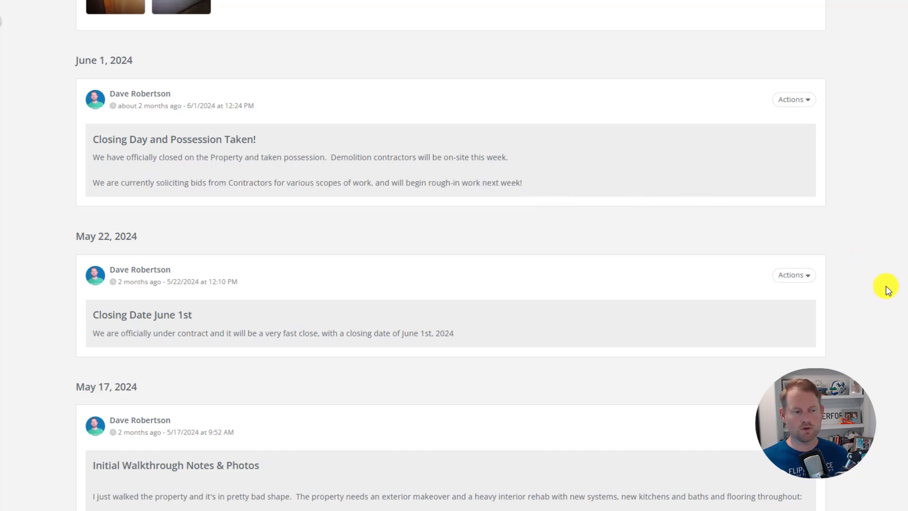
pyautogui.scroll(4, 901, 272)
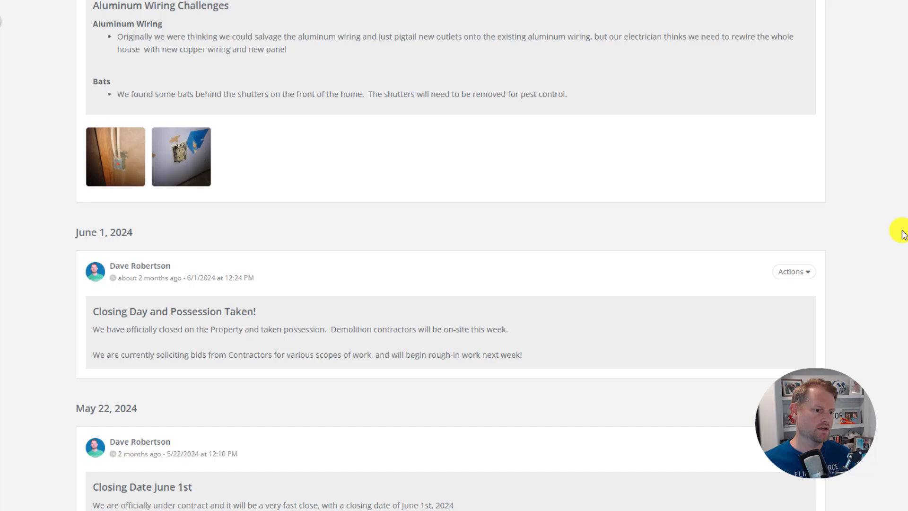
pyautogui.scroll(3, 903, 234)
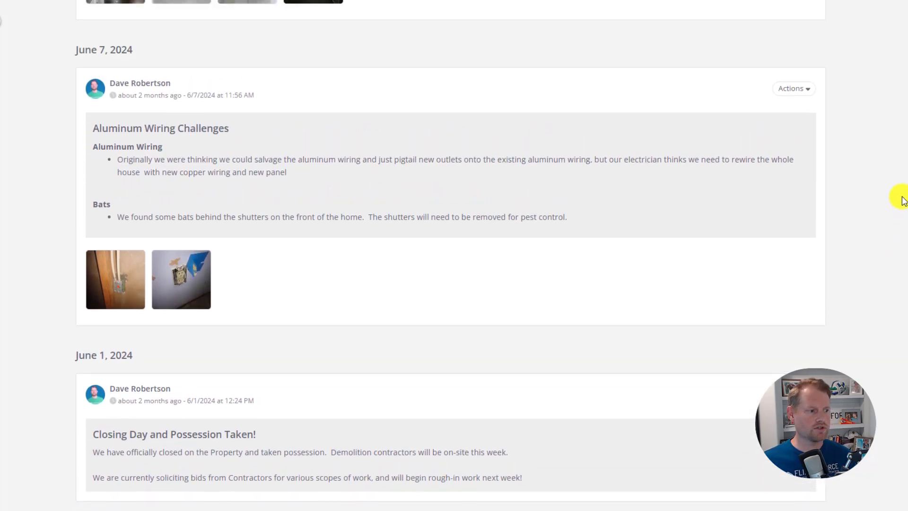
pyautogui.scroll(1, 903, 199)
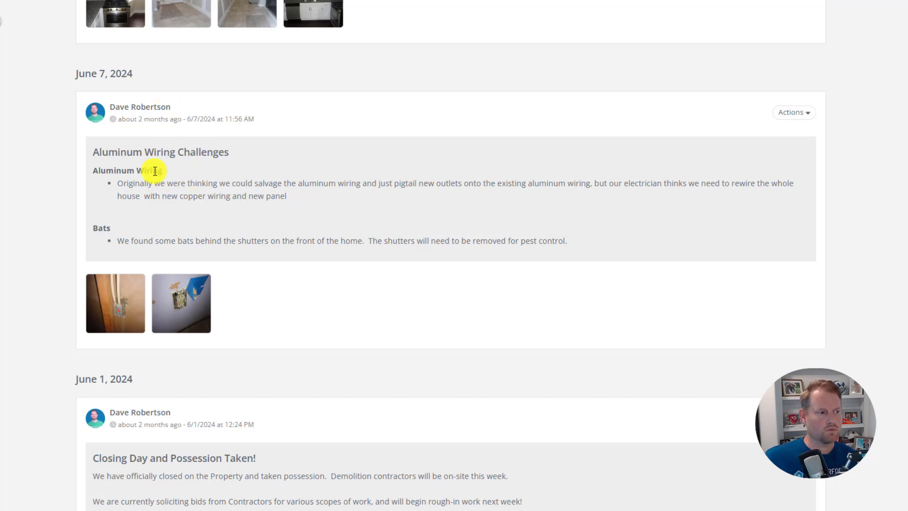
pyautogui.moveTo(92, 156); pyautogui.dragTo(238, 157)
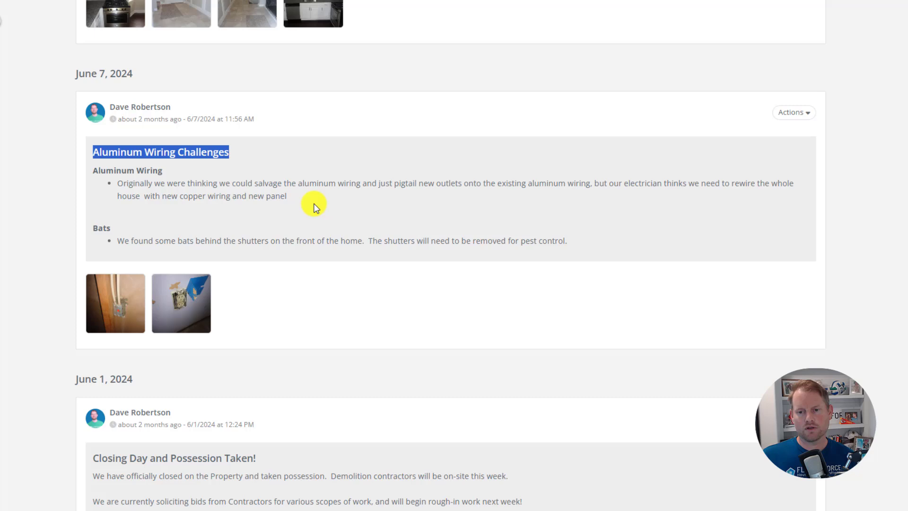
pyautogui.click(296, 197)
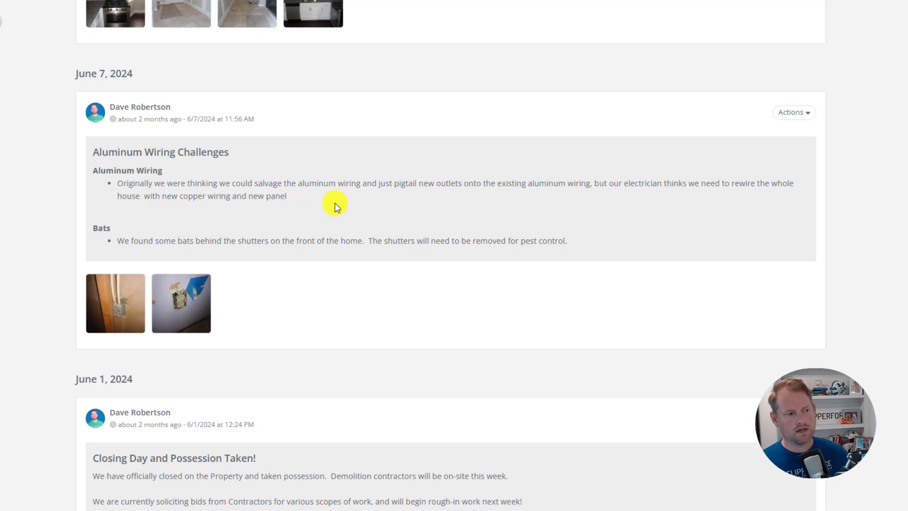
pyautogui.click(118, 298)
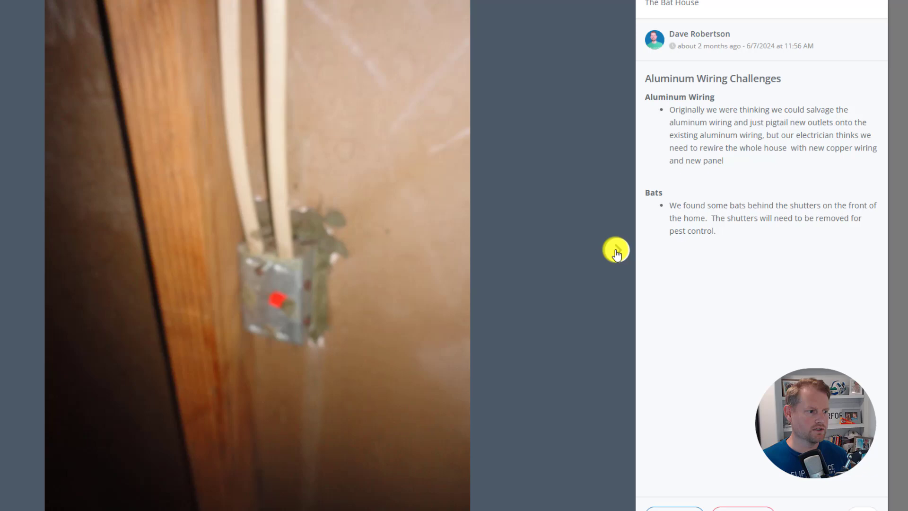
pyautogui.click(616, 250)
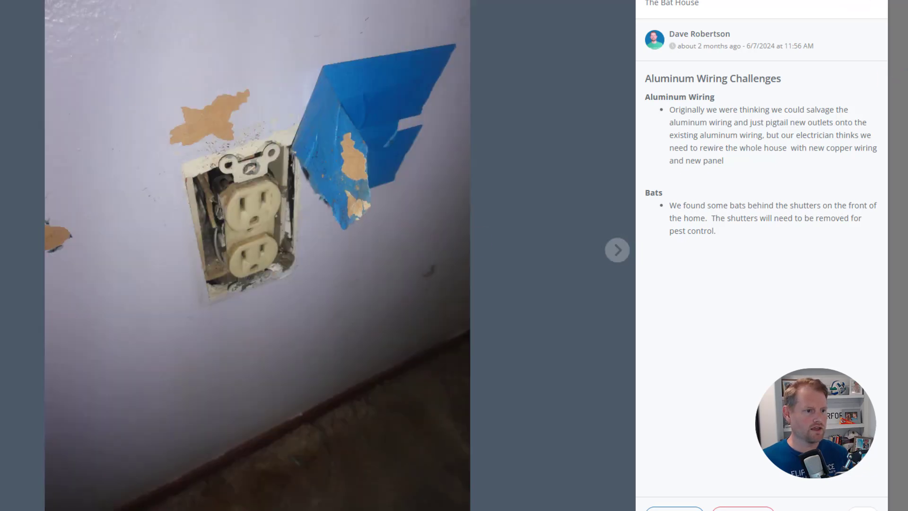
pyautogui.press('Escape')
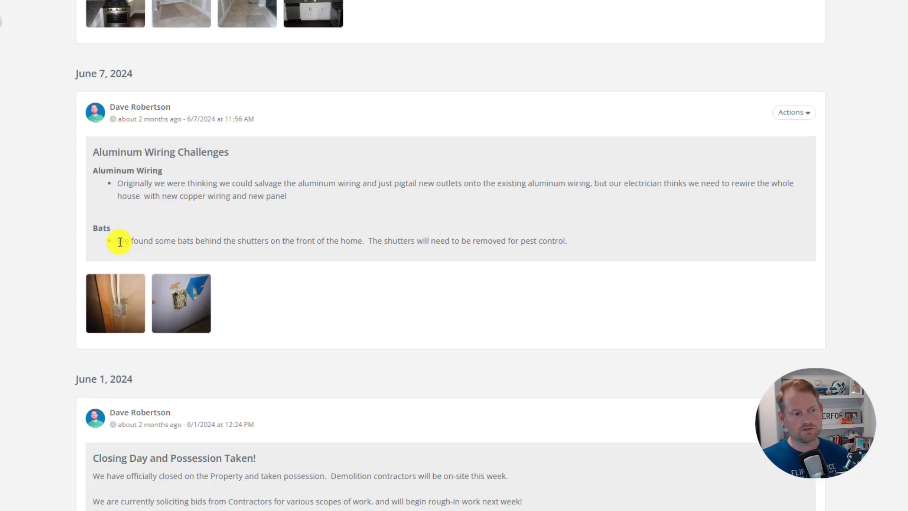
pyautogui.moveTo(120, 241); pyautogui.dragTo(367, 242)
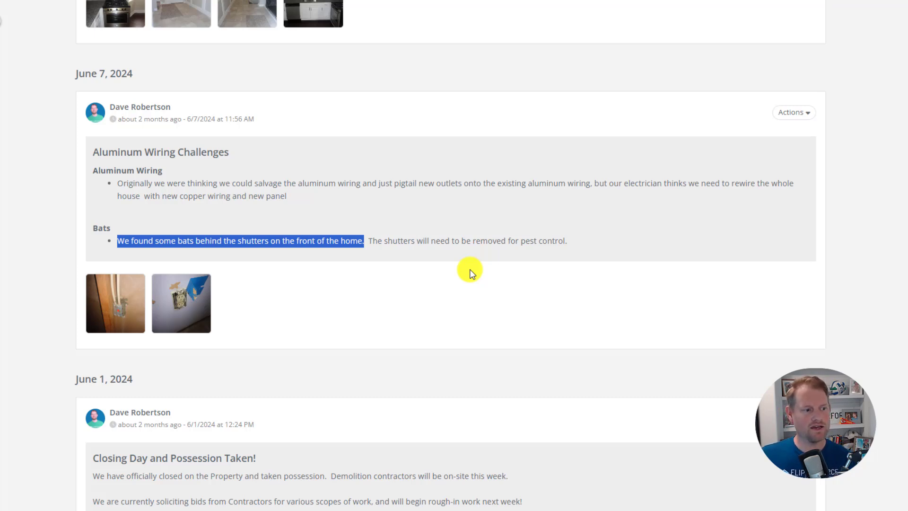
pyautogui.click(686, 287)
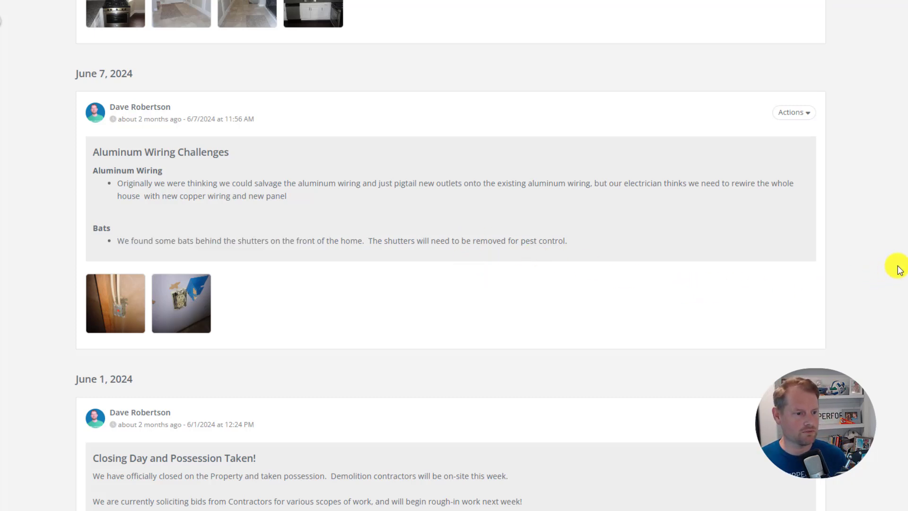
pyautogui.scroll(5, 899, 255)
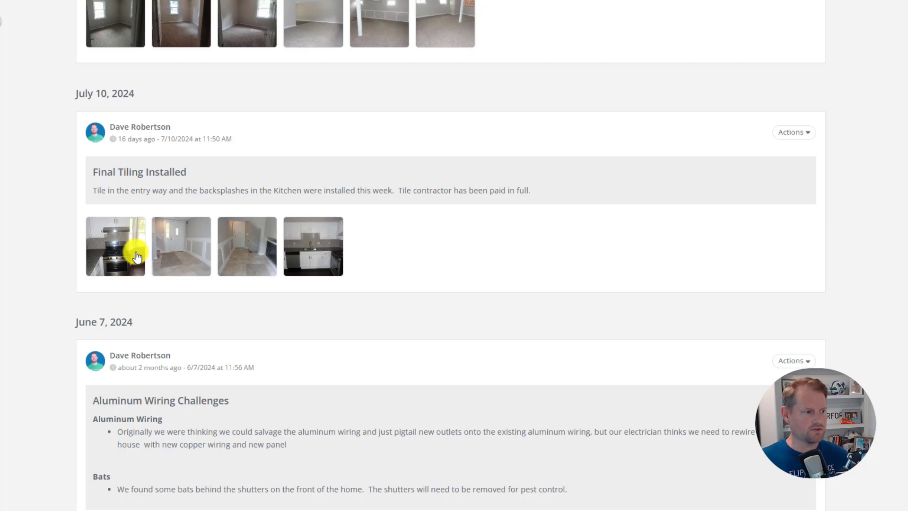
pyautogui.click(183, 254)
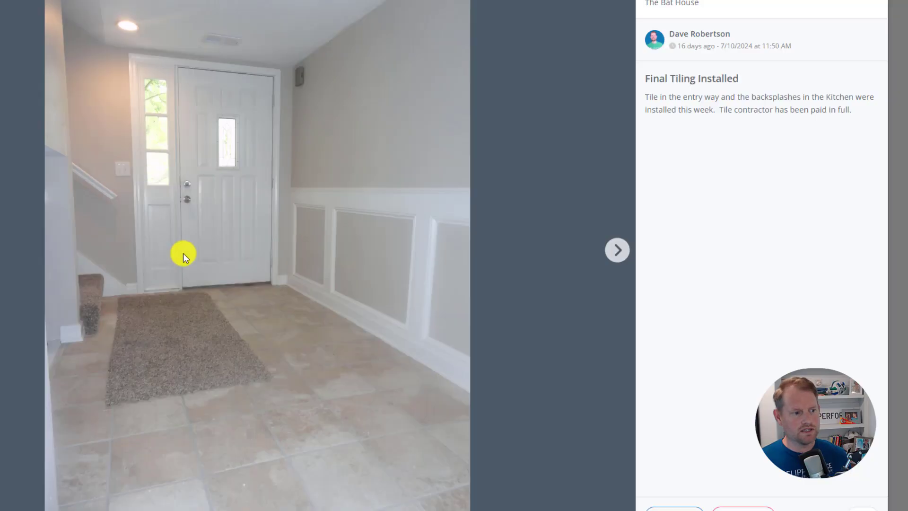
pyautogui.click(618, 252)
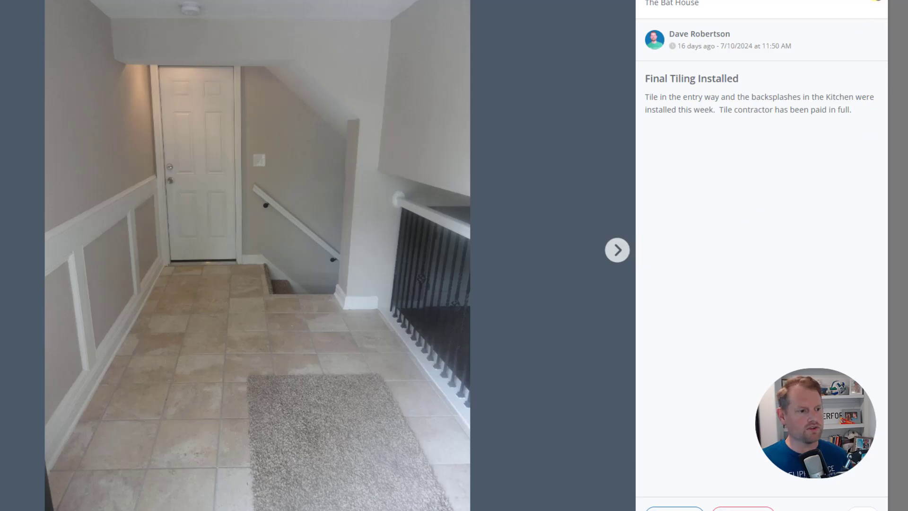
pyautogui.press('Escape')
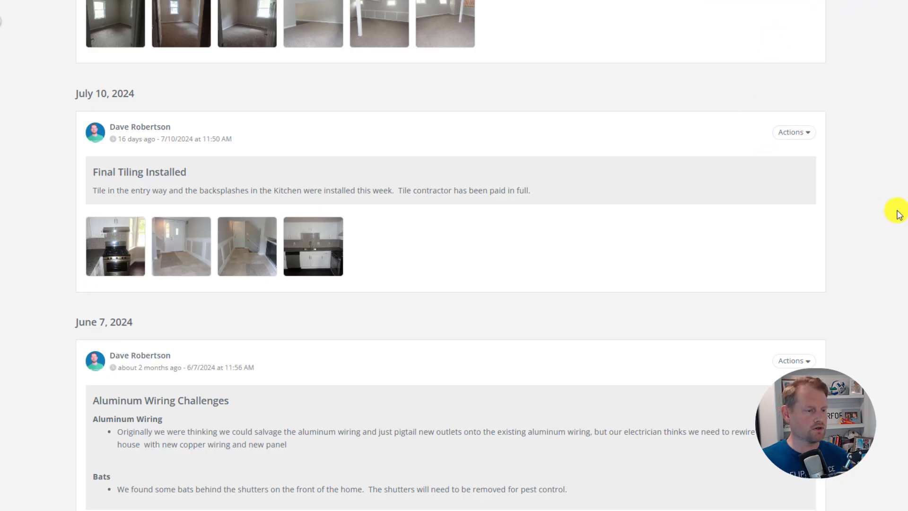
pyautogui.scroll(3, 904, 210)
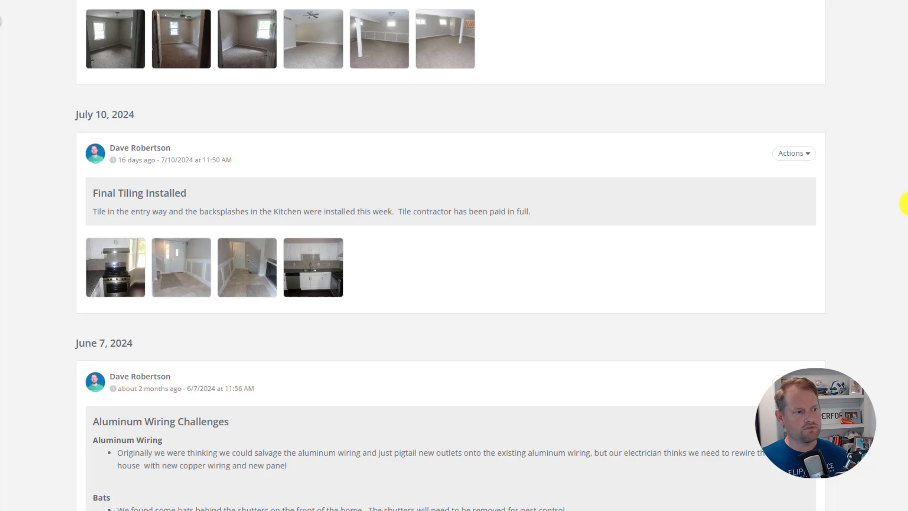
pyautogui.scroll(2, 904, 179)
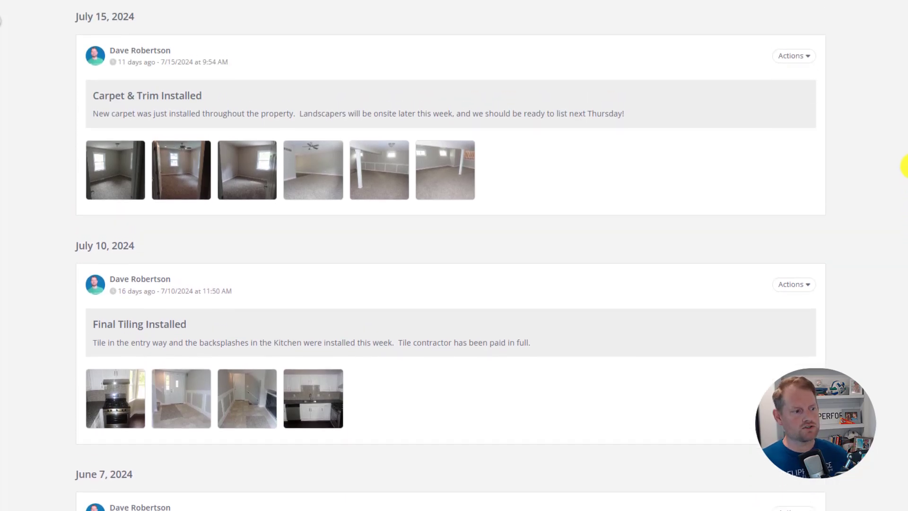
pyautogui.scroll(1, 904, 160)
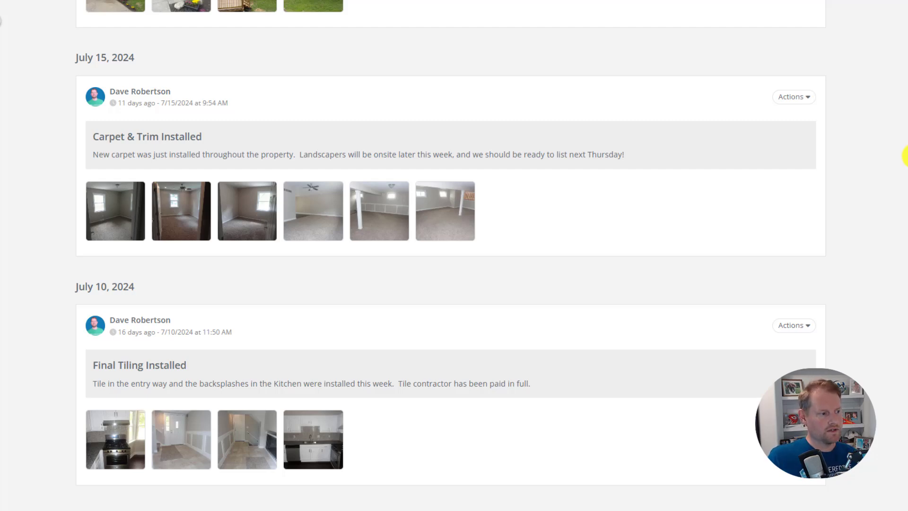
pyautogui.scroll(7, 904, 156)
pyautogui.scroll(-2, 902, 95)
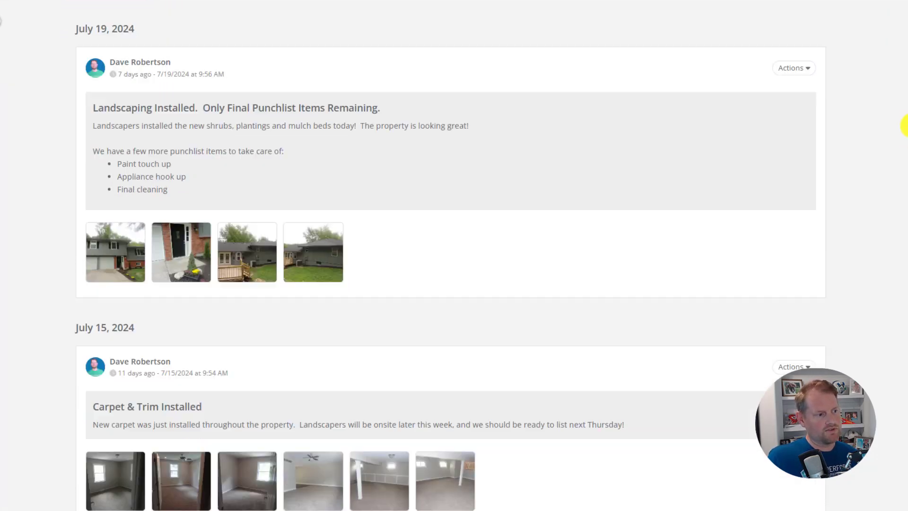
pyautogui.scroll(-4, 904, 126)
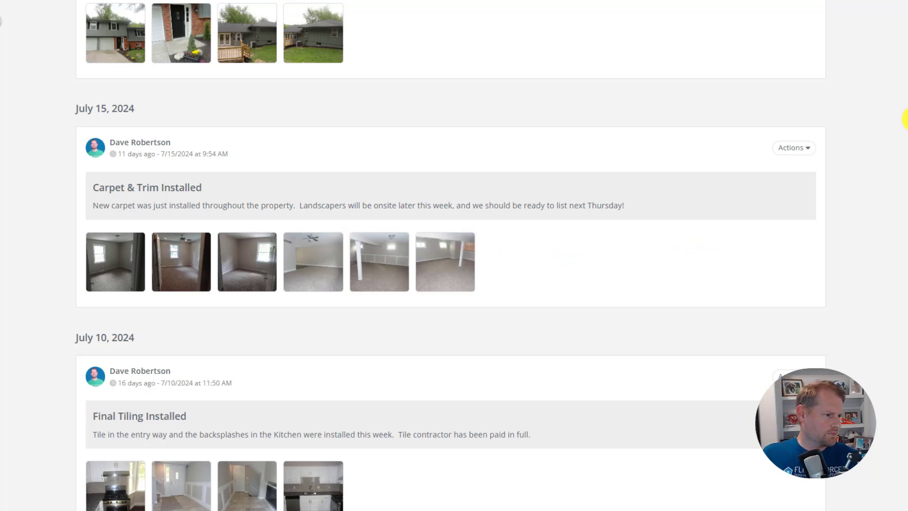
pyautogui.scroll(5, 904, 114)
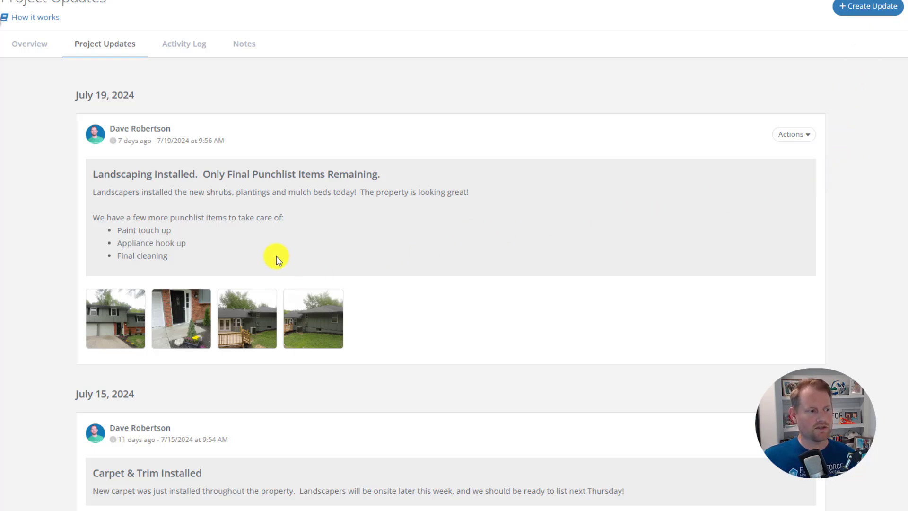
pyautogui.moveTo(203, 174); pyautogui.dragTo(382, 174)
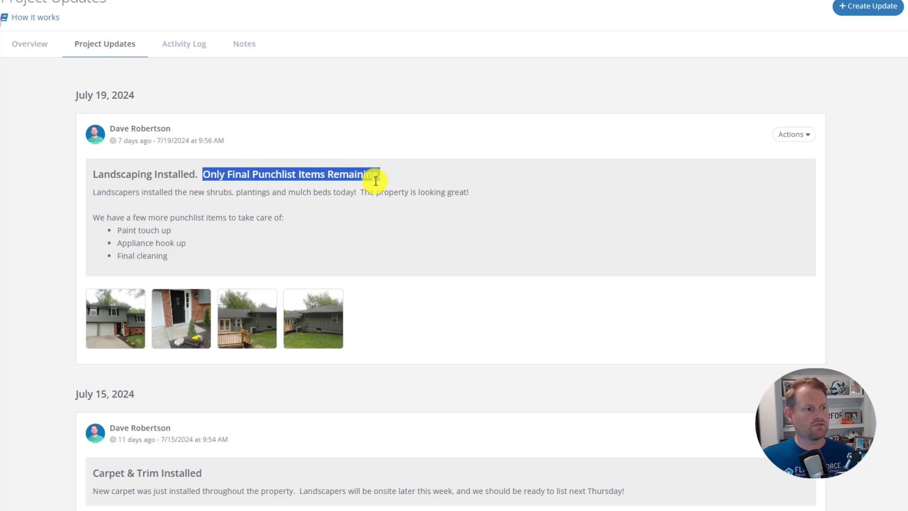
pyautogui.click(324, 197)
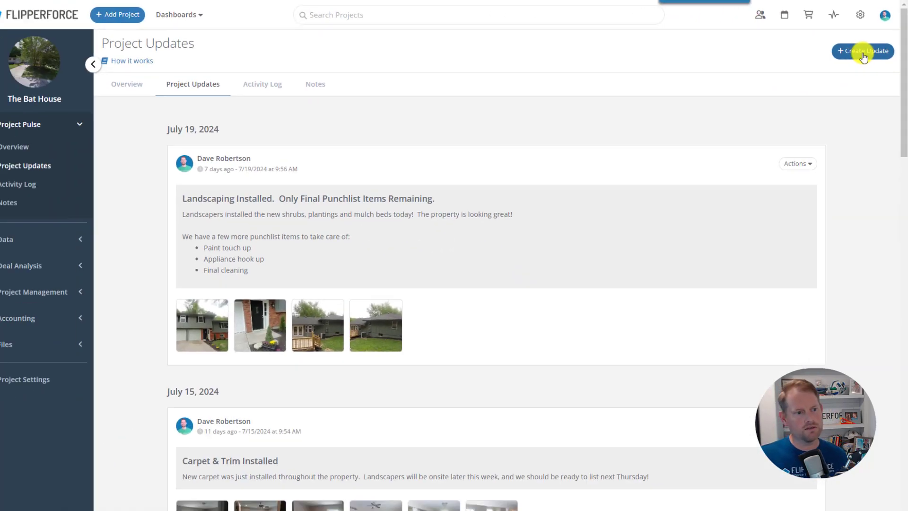
# Open a blank Create Update form and place the cursor in its description editor.
pyautogui.click(825, 94)
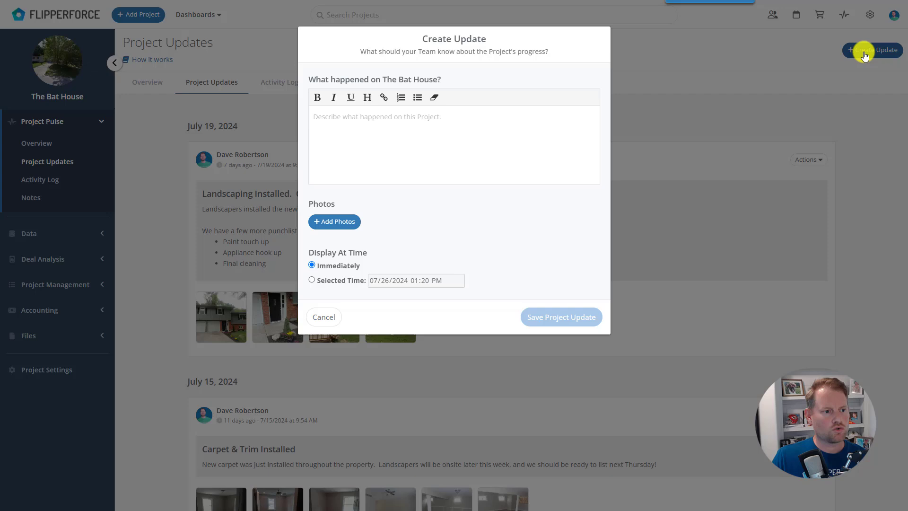
pyautogui.click(443, 135)
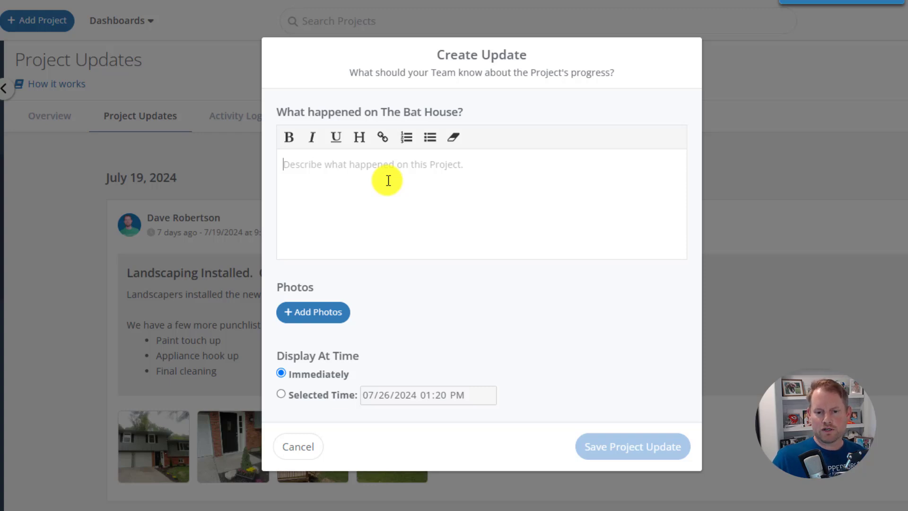
# Write notes: punchlist done, final cleaning finished, going online Thursday with a Sunday open house.
pyautogui.write('All punch')
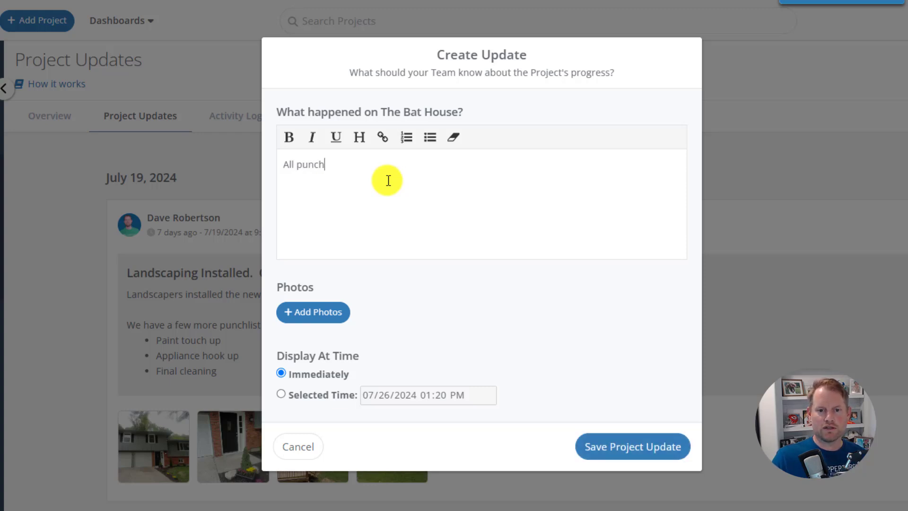
pyautogui.write('list items have b')
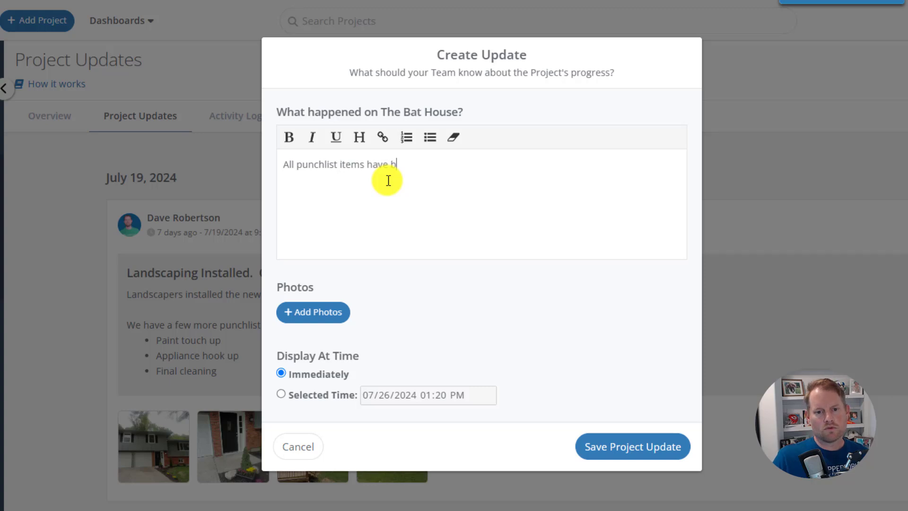
pyautogui.write('een ')
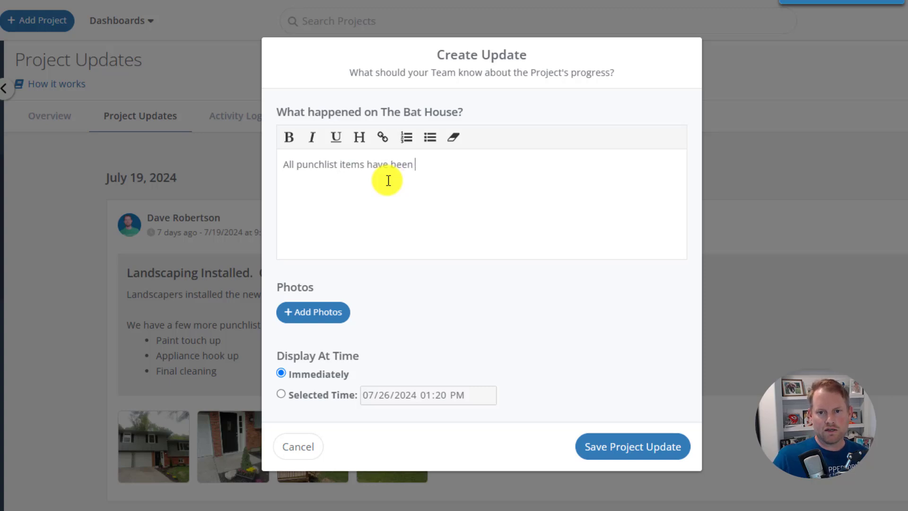
pyautogui.write('completed and the clea')
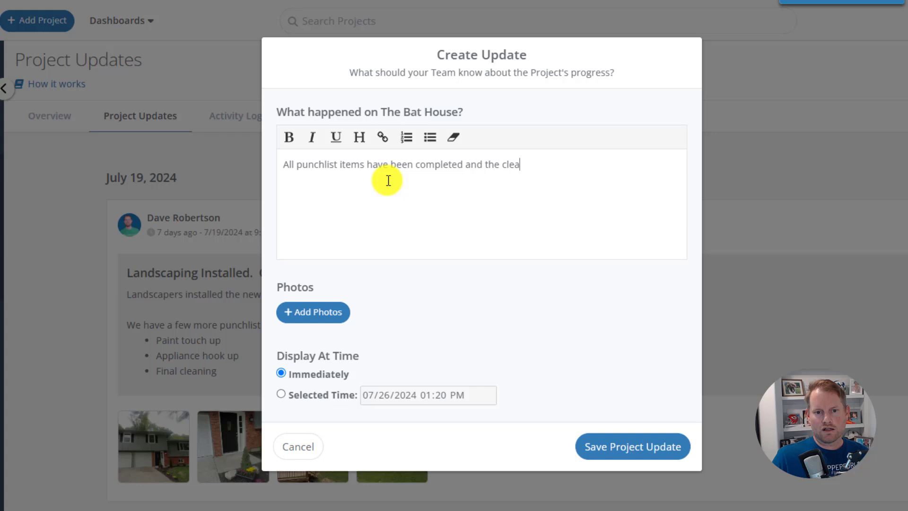
pyautogui.write('ners were on')
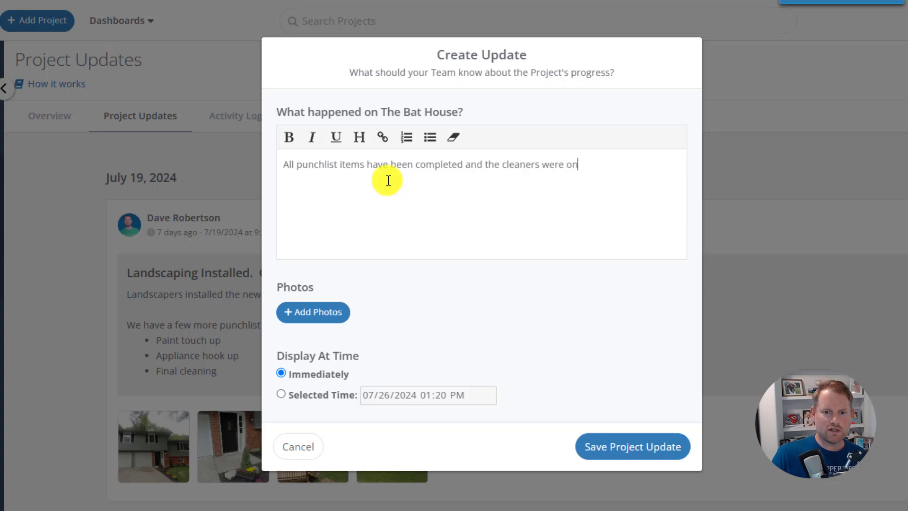
pyautogui.write('-site today and ')
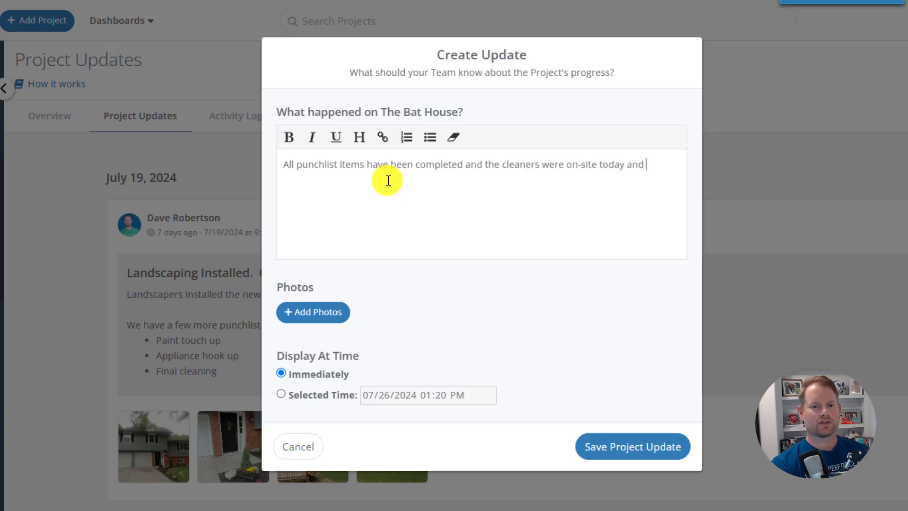
pyautogui.write('performed the fina')
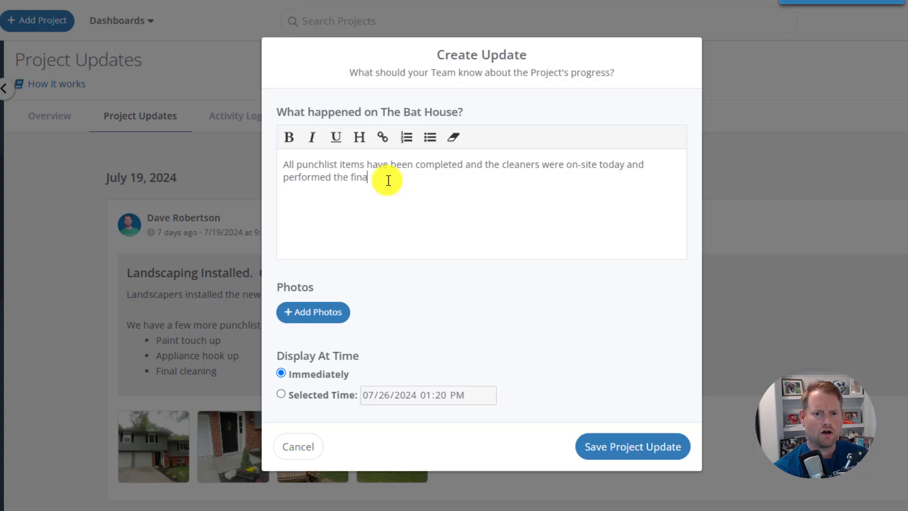
pyautogui.write('l cleaning. ')
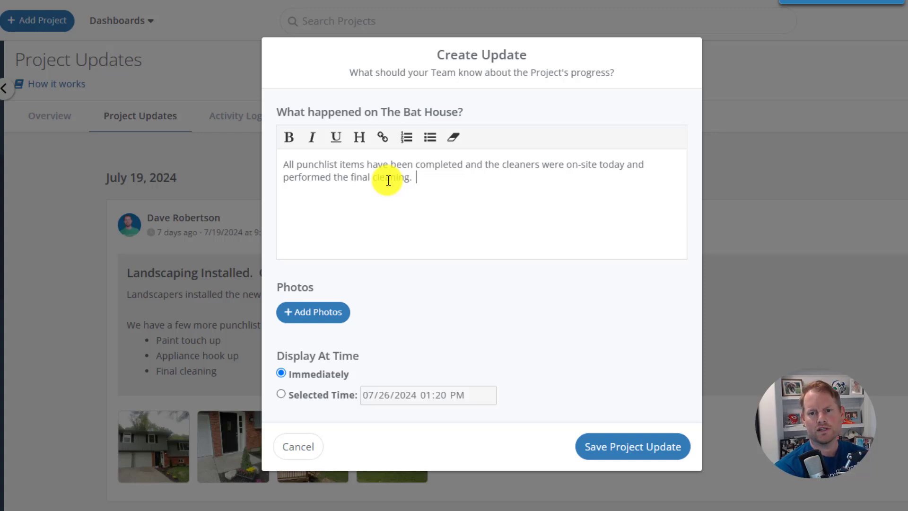
pyautogui.write(' The pro')
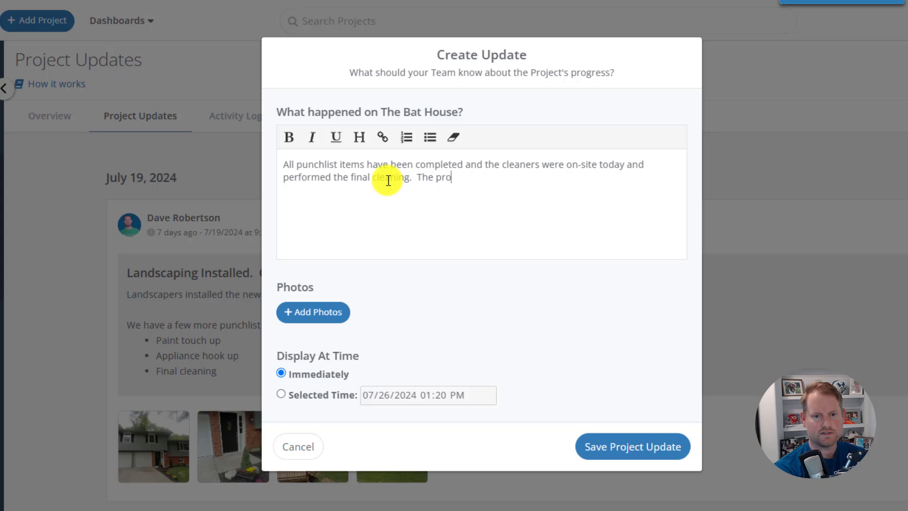
pyautogui.write('perty is ready to go')
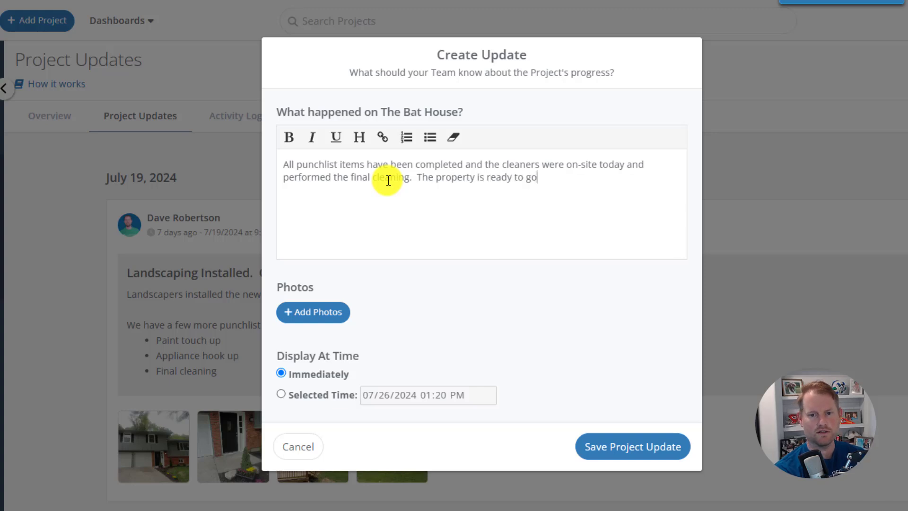
pyautogui.write(' online on T')
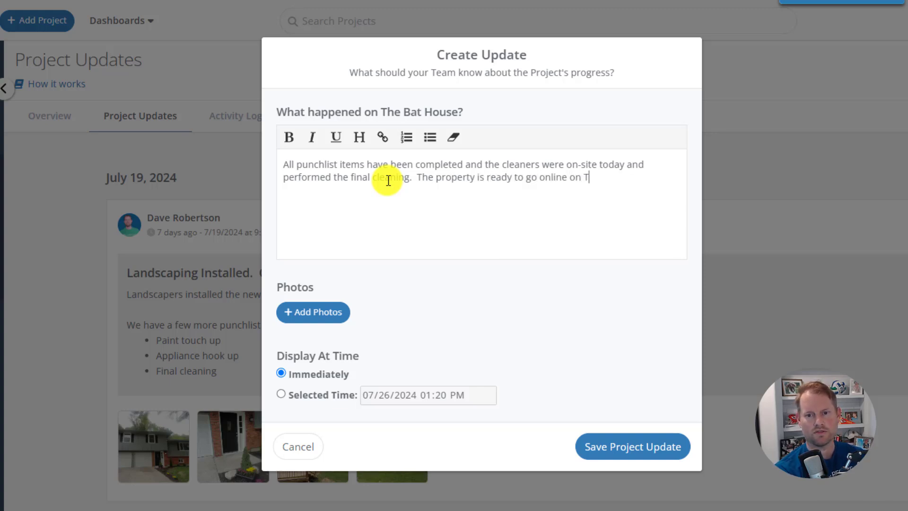
pyautogui.write('hursday ')
pyautogui.write('with th')
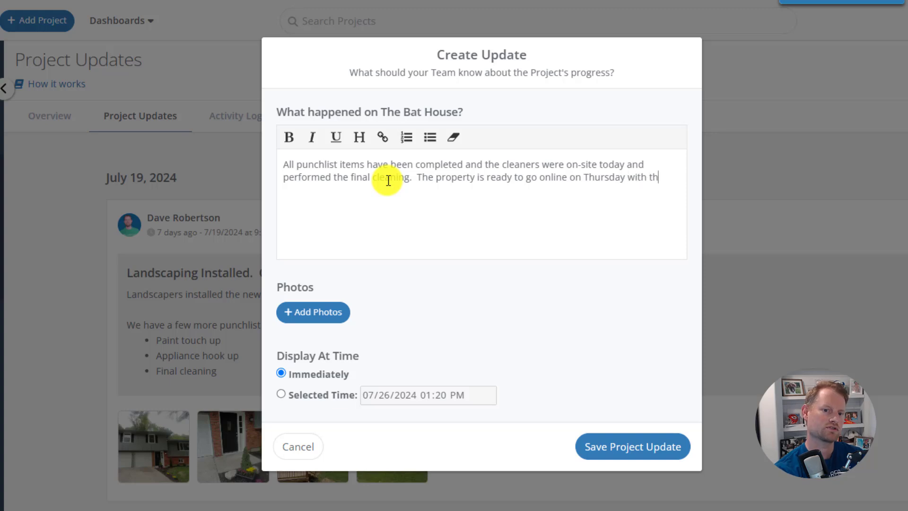
pyautogui.write('e open house on Sunday')
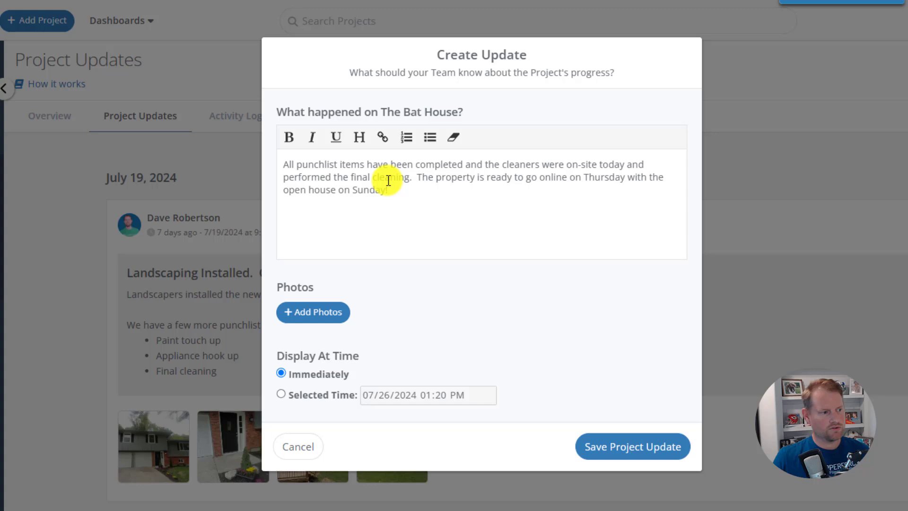
pyautogui.write('!')
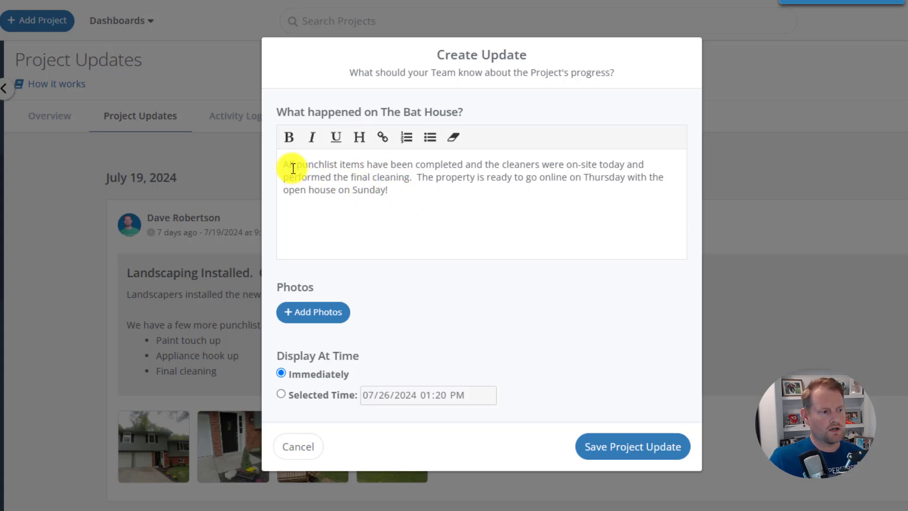
pyautogui.press('Return')
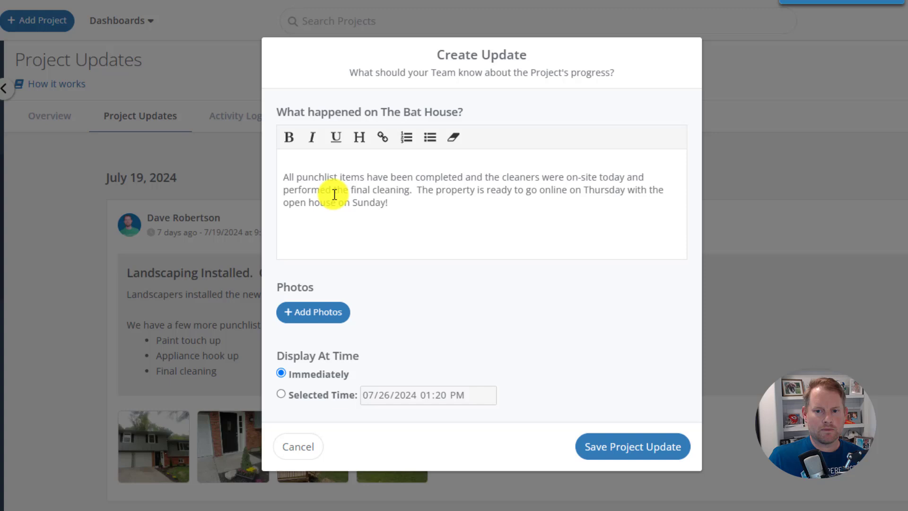
# Add 'Thursday Go-live and Open House on Sunday!' on the first line as a heading.
pyautogui.click(285, 160)
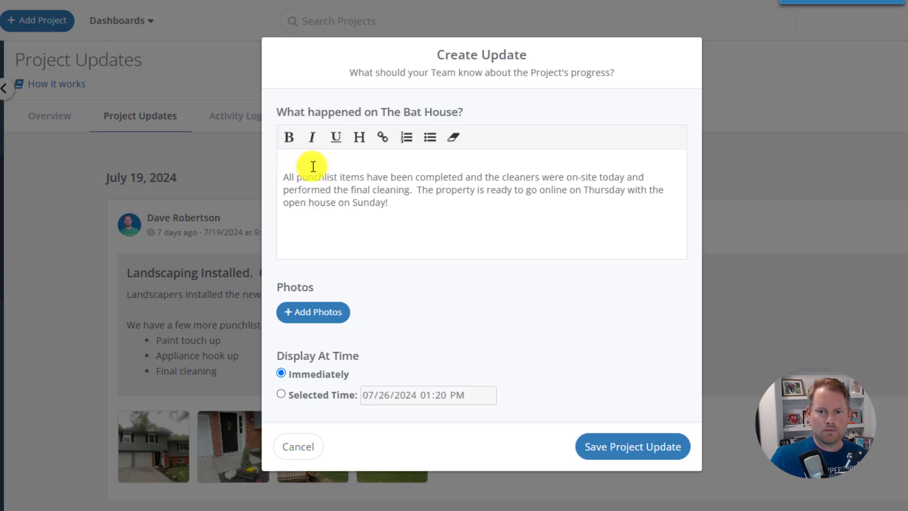
pyautogui.write('Thursday Go')
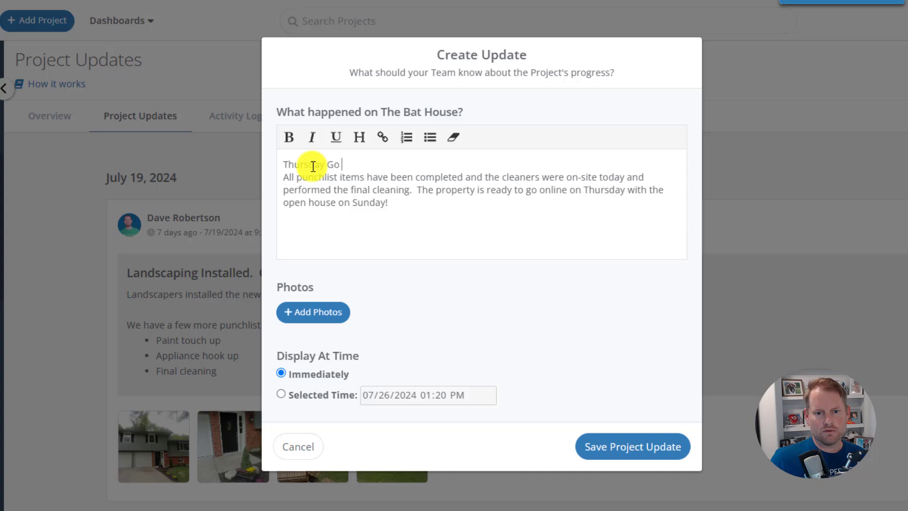
pyautogui.write('-live and')
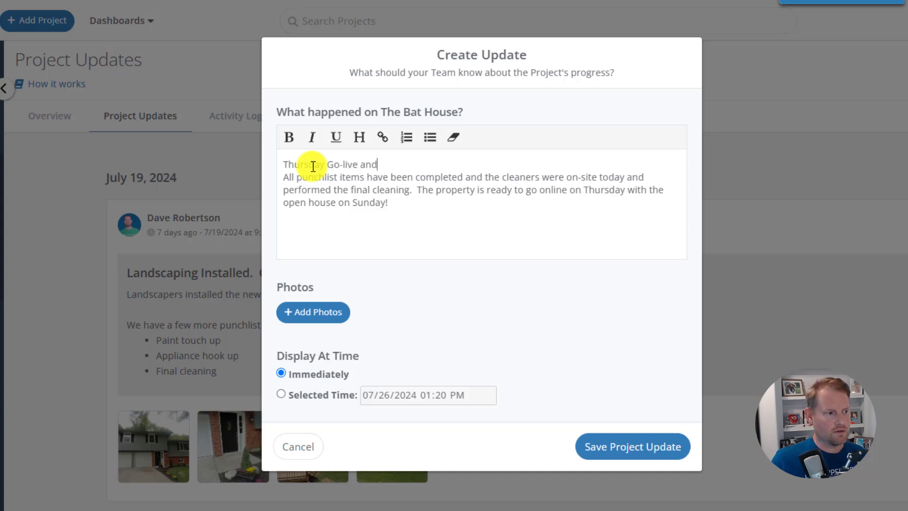
pyautogui.write(' Open House on Sunday!')
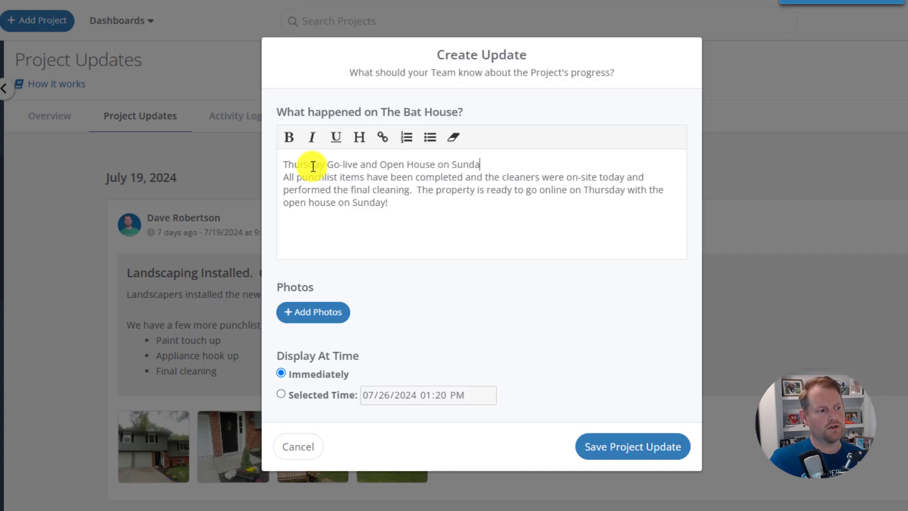
pyautogui.tripleClick(354, 164)
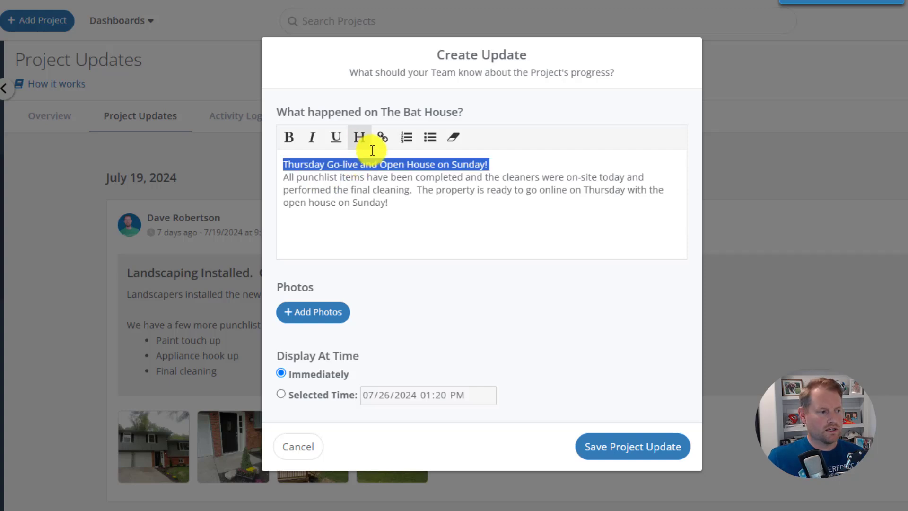
pyautogui.click(359, 137)
pyautogui.click(357, 164)
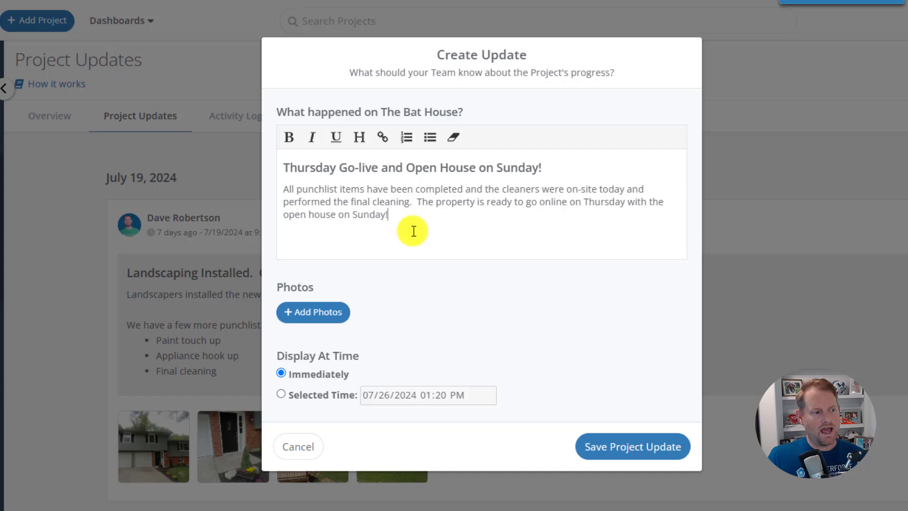
# Attach six photo-log pictures, including the front exterior, front door and backyard deck shots.
pyautogui.click(331, 317)
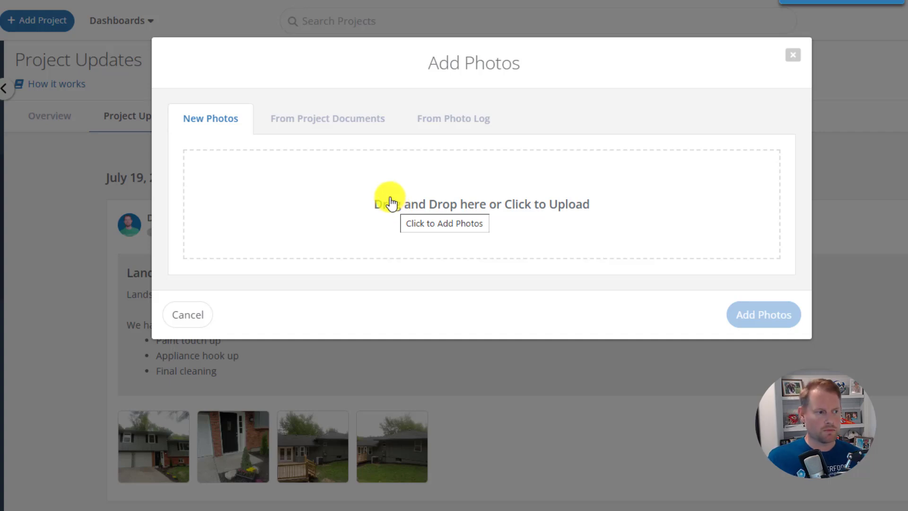
pyautogui.click(356, 133)
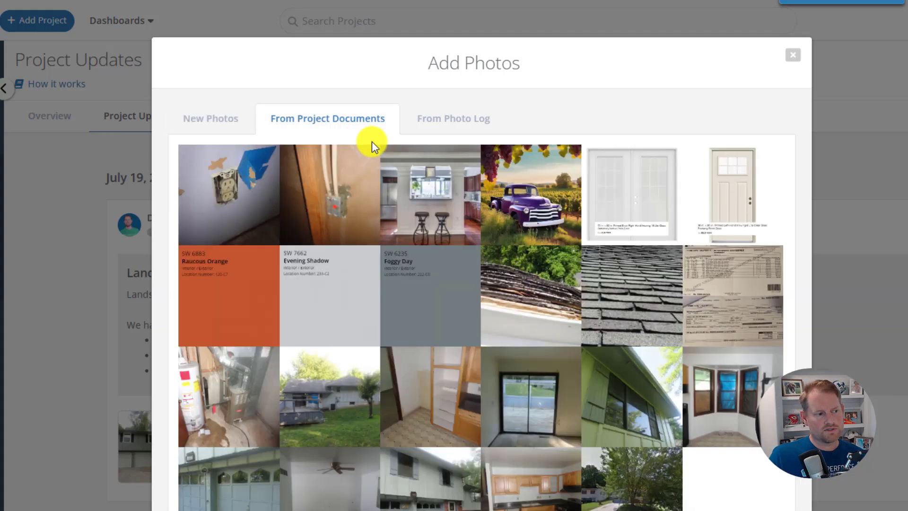
pyautogui.click(463, 123)
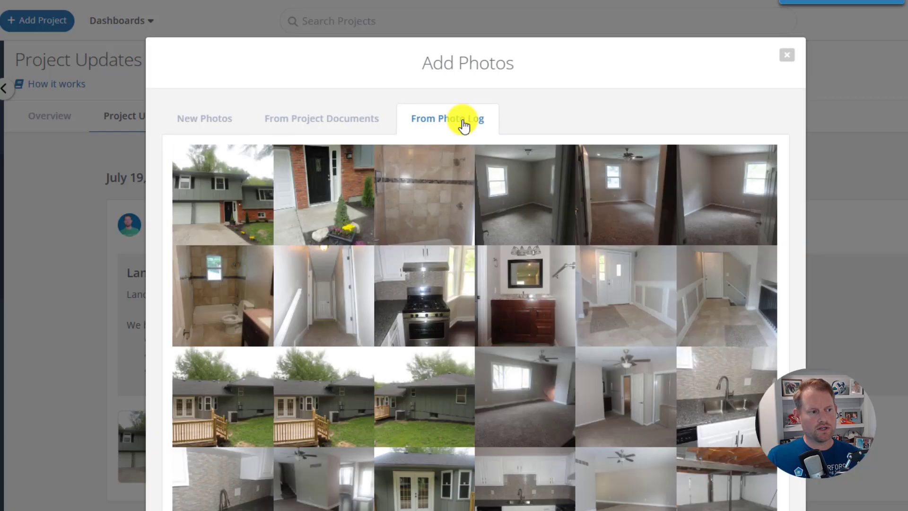
pyautogui.scroll(-2, 746, 237)
pyautogui.scroll(-18, 747, 247)
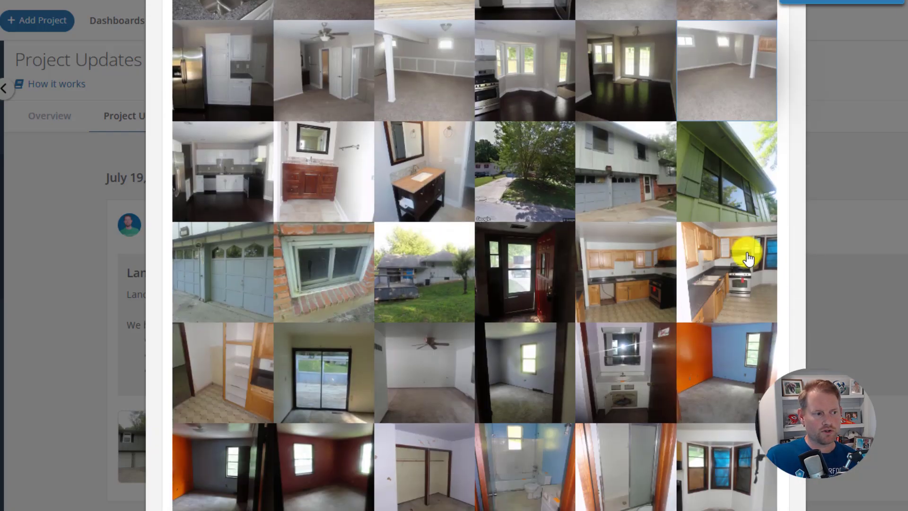
pyautogui.scroll(20, 747, 262)
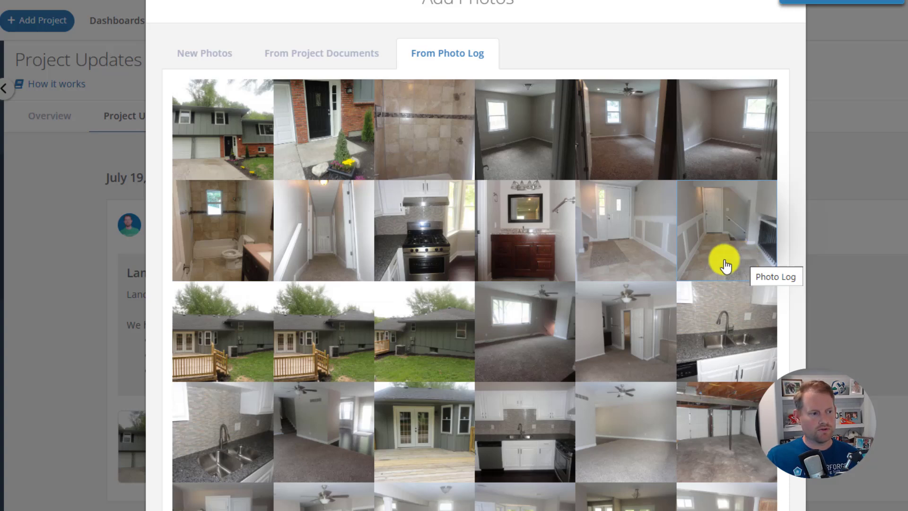
pyautogui.click(215, 144)
pyautogui.click(351, 172)
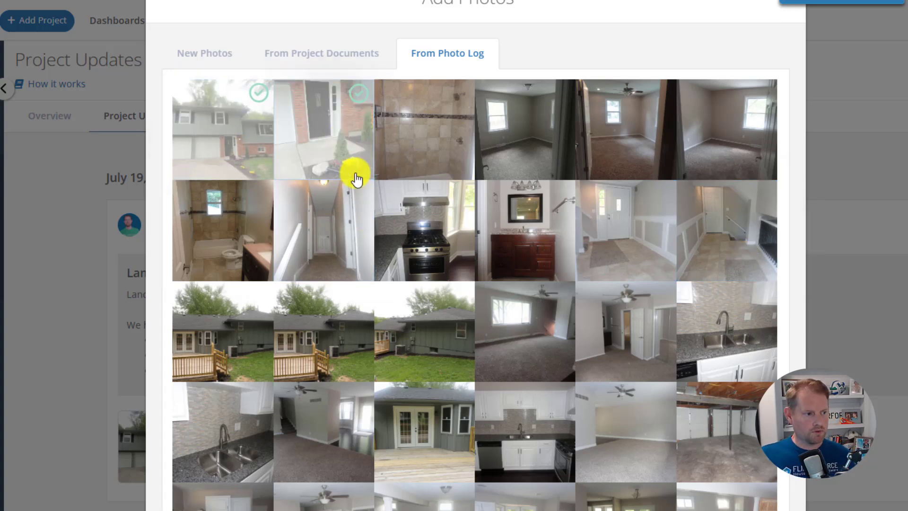
pyautogui.click(311, 344)
pyautogui.click(219, 349)
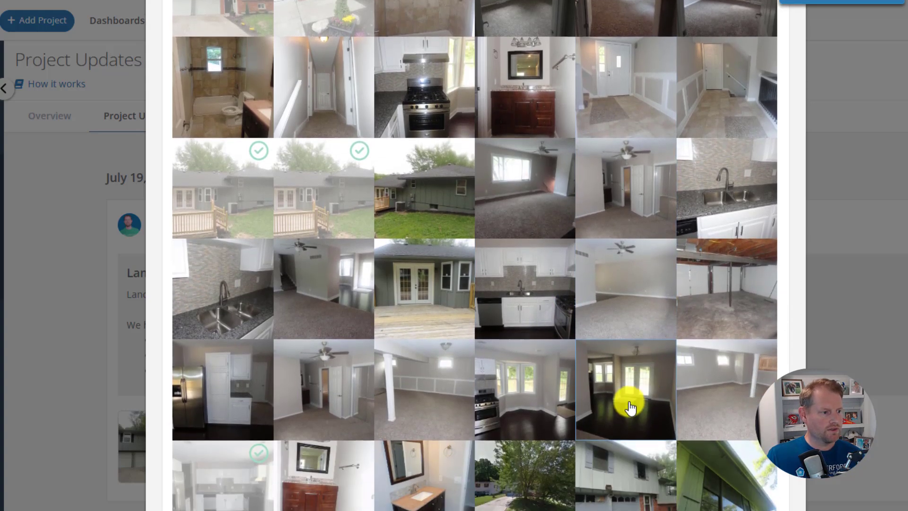
pyautogui.scroll(3, 686, 243)
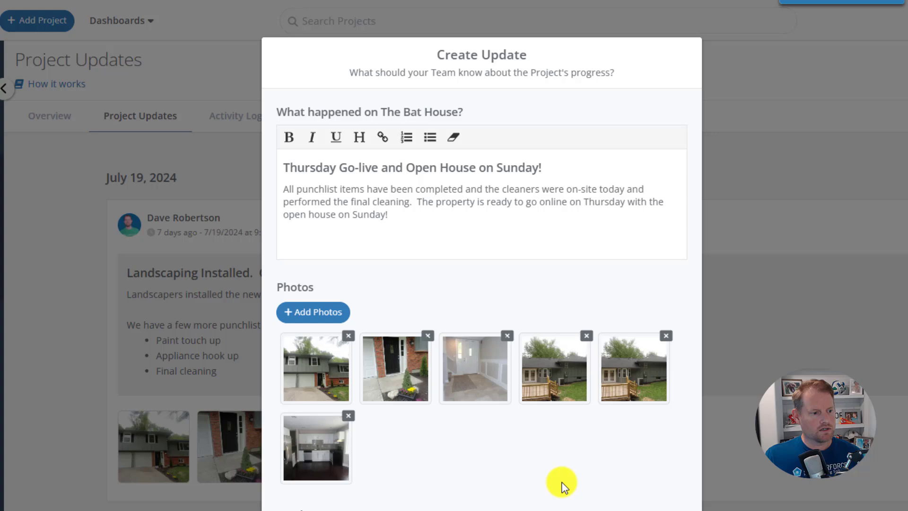
# Remove the interior doorway photo and keep the display timing set to Immediately.
pyautogui.click(506, 336)
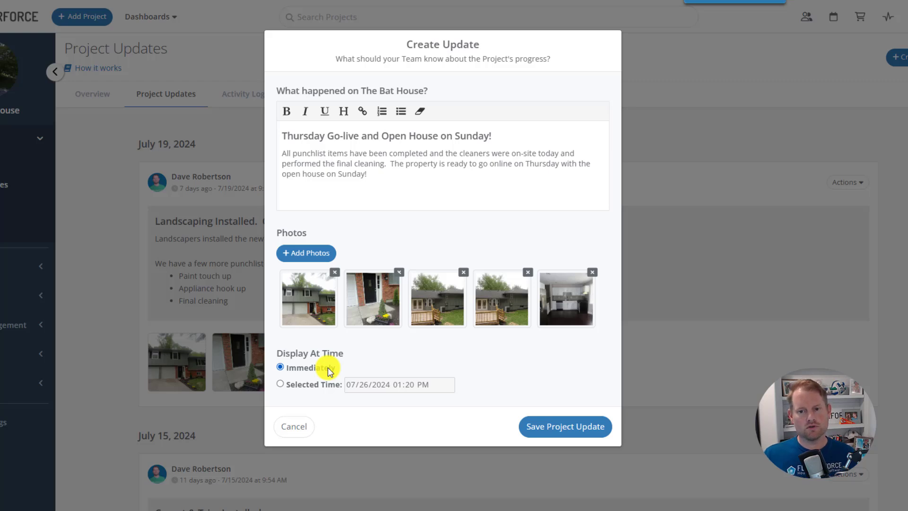
pyautogui.click(305, 388)
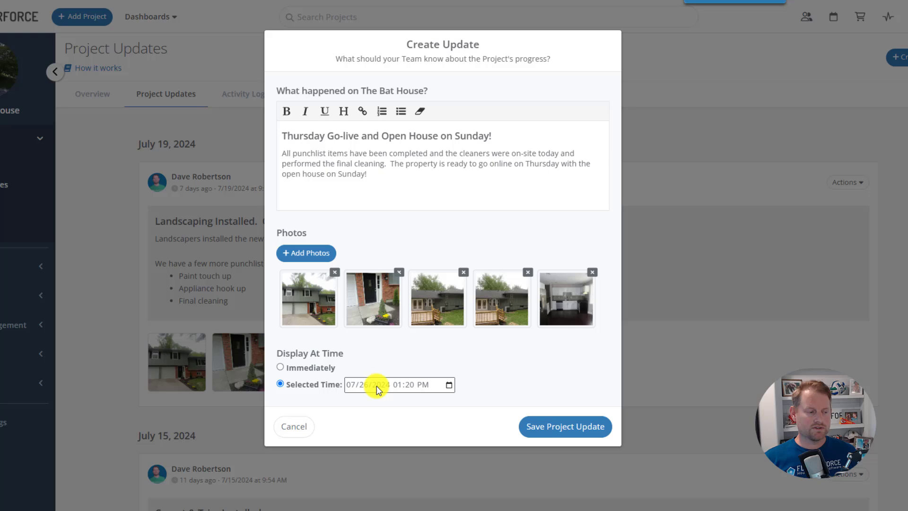
pyautogui.click(448, 386)
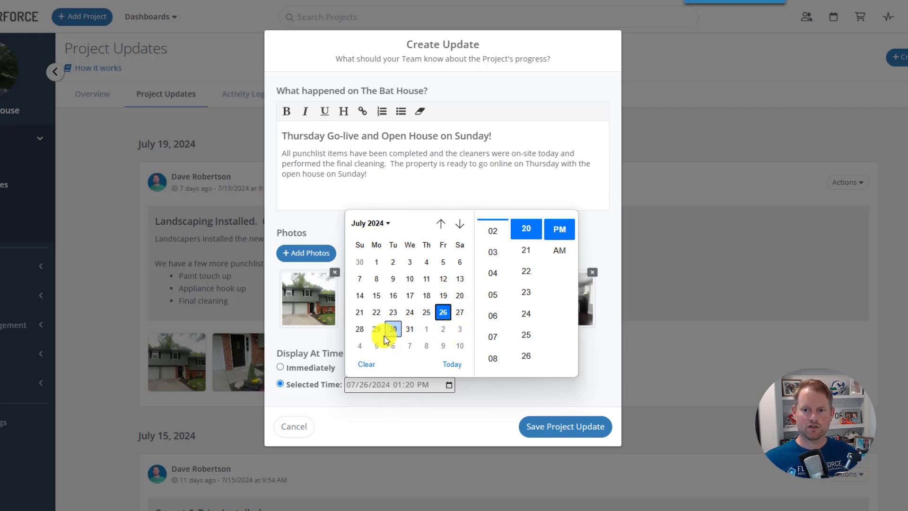
pyautogui.click(608, 362)
pyautogui.click(280, 368)
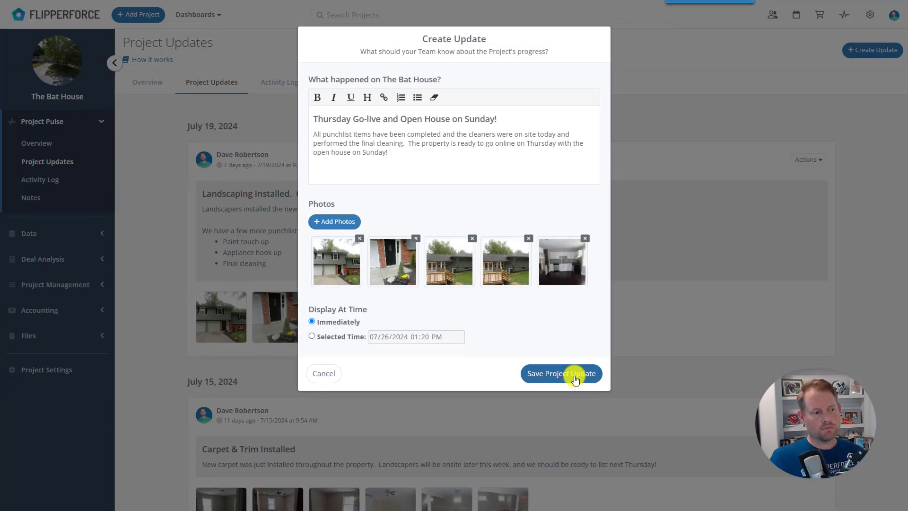
# Save the project update to post it on The Bat House timeline.
pyautogui.click(575, 379)
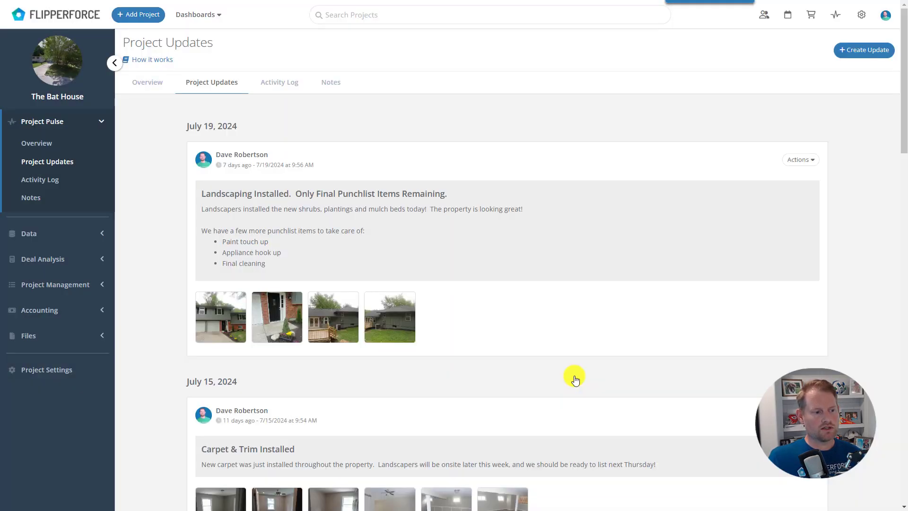